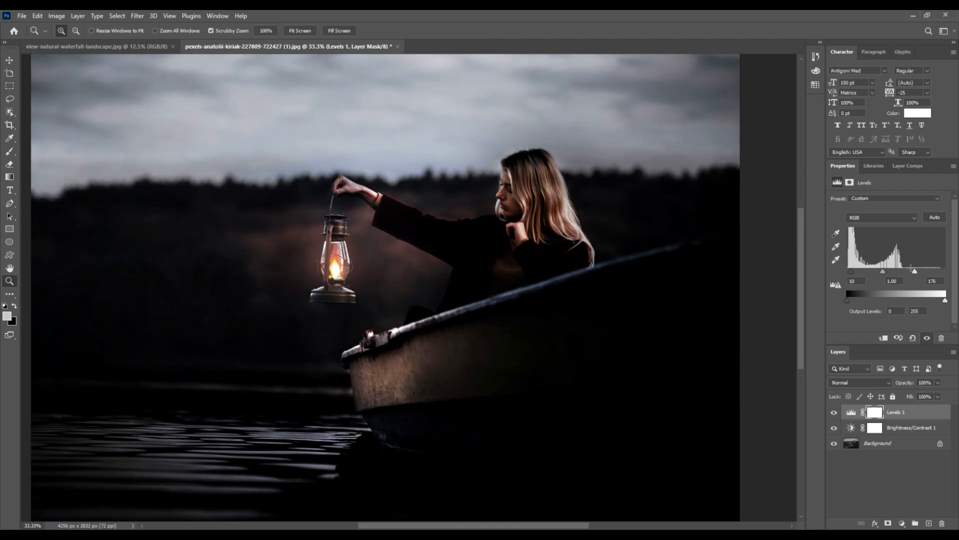
Set the Levels input values to 0, 0.95 and 193, and duplicate the Background layer
drag(851, 271, 851, 274)
drag(916, 270, 888, 275)
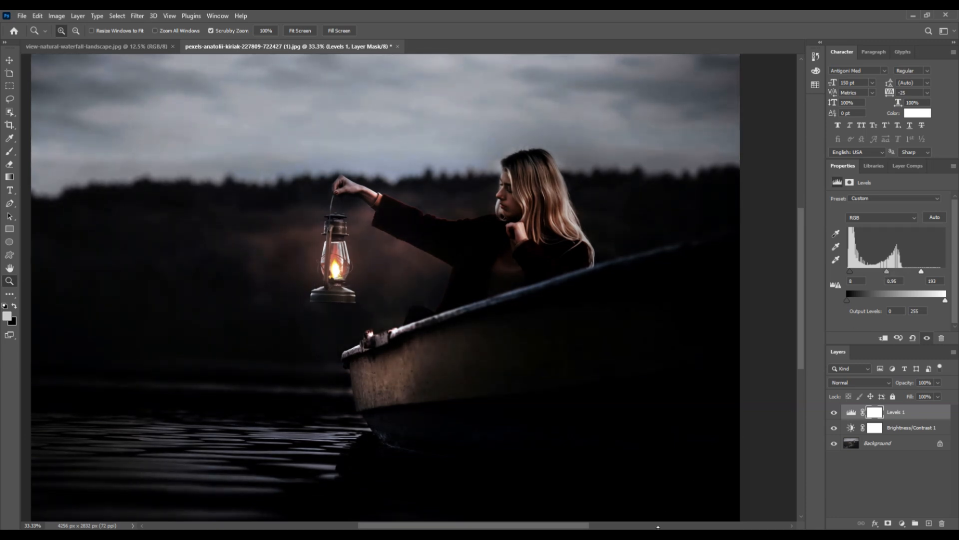
click(904, 445)
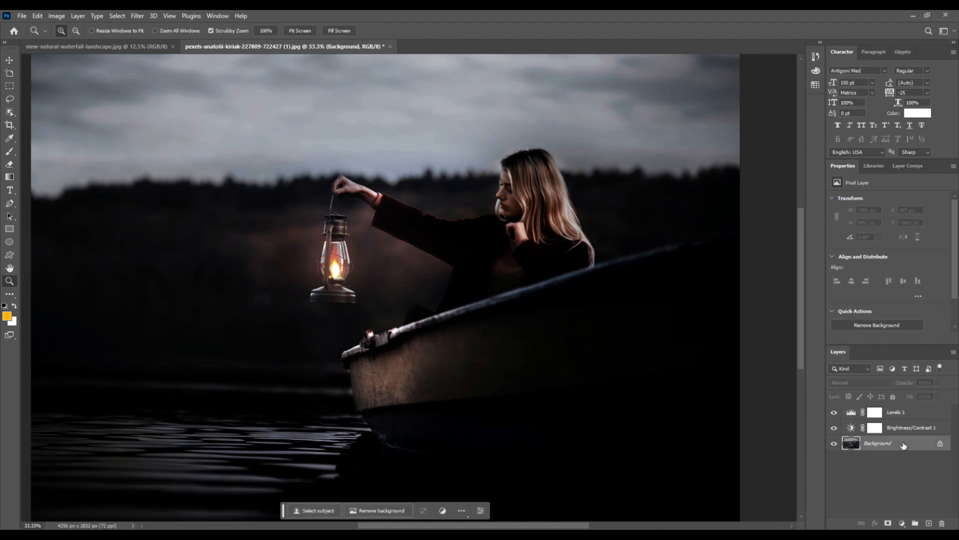
key(ctrl+j)
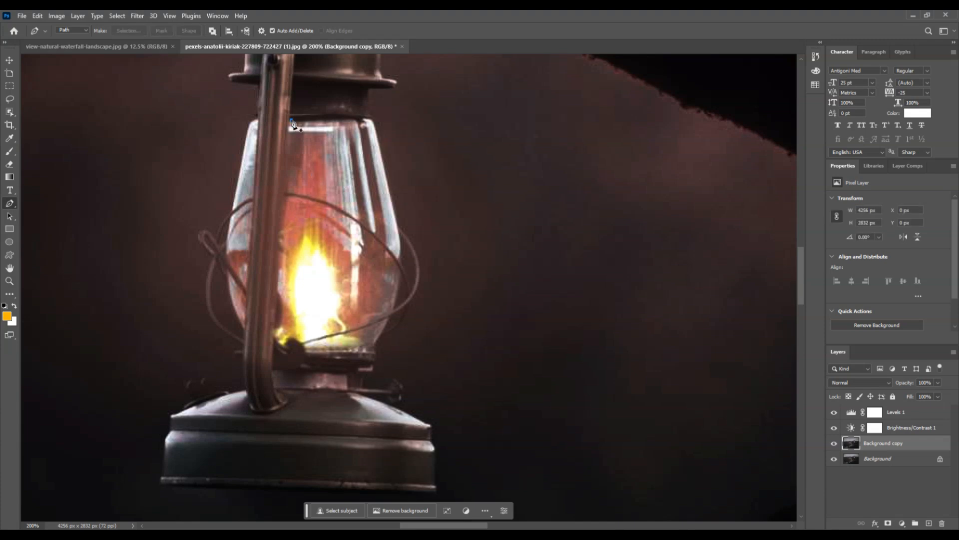
Trace the upper glass pane between the lantern's handle and the curved wire as a closed path with the Pen tool
click(358, 120)
click(374, 120)
drag(399, 263, 402, 298)
alt+click(400, 263)
drag(286, 194, 214, 193)
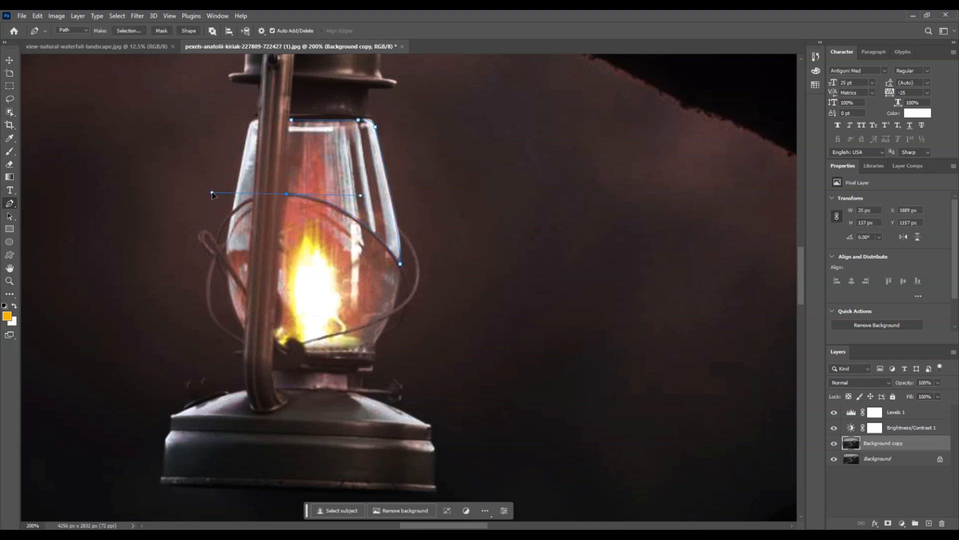
alt+click(286, 194)
click(291, 121)
Trace a closed path around the middle glass area containing the flame, between the upper and lower wires
click(287, 199)
drag(400, 276, 438, 354)
alt+click(400, 276)
click(390, 312)
click(302, 341)
mouse_move(287, 339)
mouse_down()
mouse_move(284, 347)
mouse_move(277, 328)
mouse_up()
alt+click(288, 338)
click(286, 345)
click(281, 303)
click(278, 293)
click(287, 199)
Trace the narrow strip of glass beneath the lower wire, near the burner, as a closed path
click(306, 343)
drag(387, 320, 403, 312)
alt+click(387, 320)
click(372, 347)
click(310, 351)
click(306, 344)
Trace the upper glass section to the left of the lantern's handle as a closed path
click(258, 121)
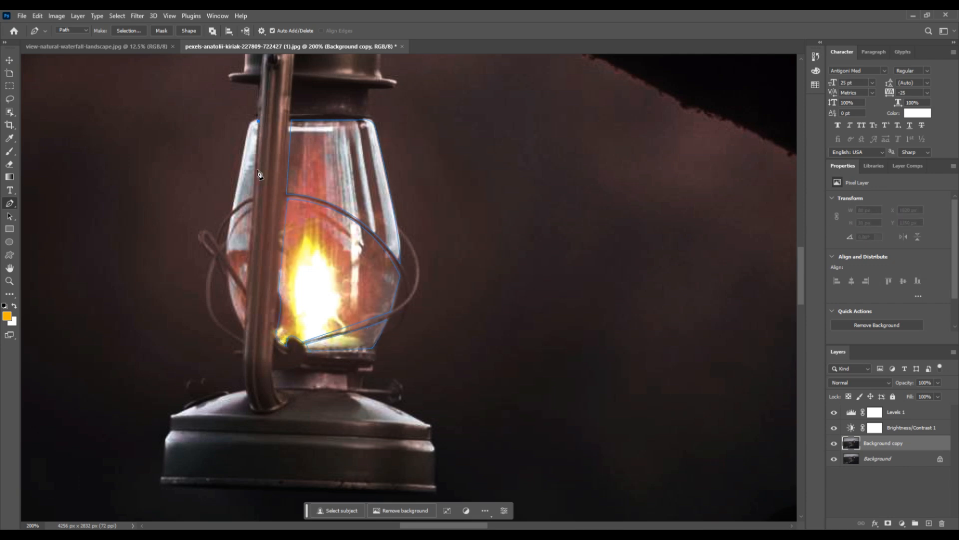
click(256, 196)
drag(233, 210, 219, 221)
drag(257, 120, 268, 127)
Trace the lower glass section left of the handle, following the wire and latch, as a closed path
click(254, 202)
click(247, 327)
drag(227, 272, 239, 210)
alt+click(227, 272)
click(243, 290)
click(239, 281)
click(229, 259)
click(243, 202)
click(255, 202)
Convert the lantern glass paths into a selection
right_click(312, 223)
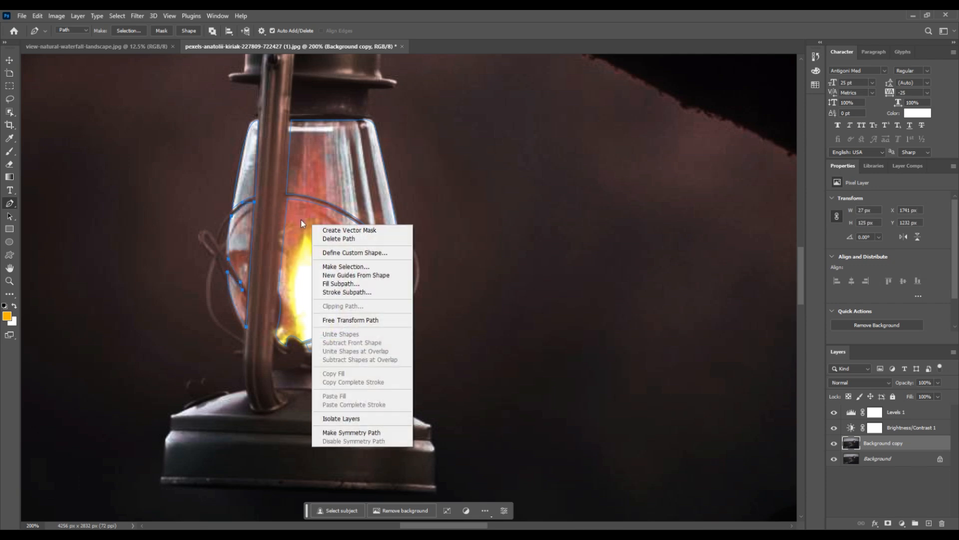
click(339, 267)
click(531, 151)
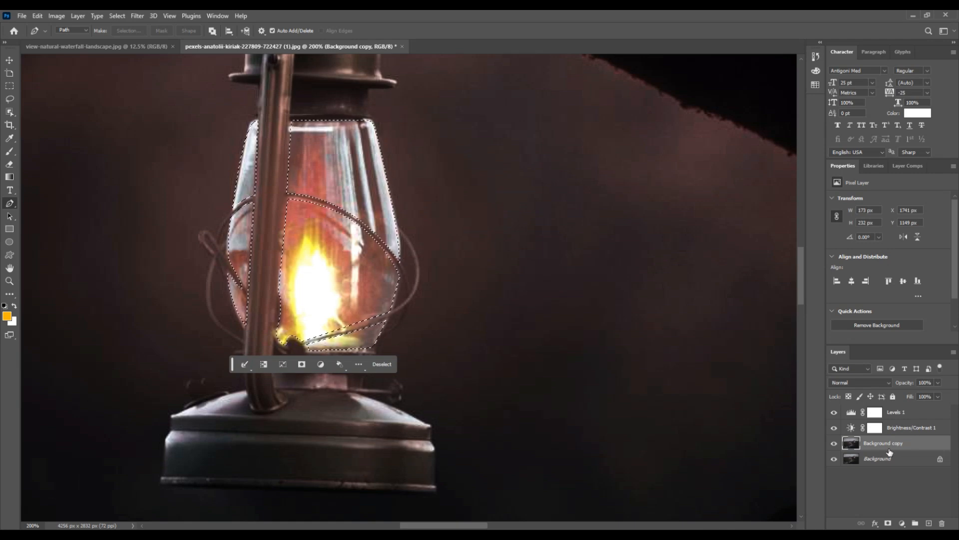
Try copying the selected glass to a new layer and giving it the Linear Dodge (Add) blend mode
key(ctrl+d)
key(ctrl+j)
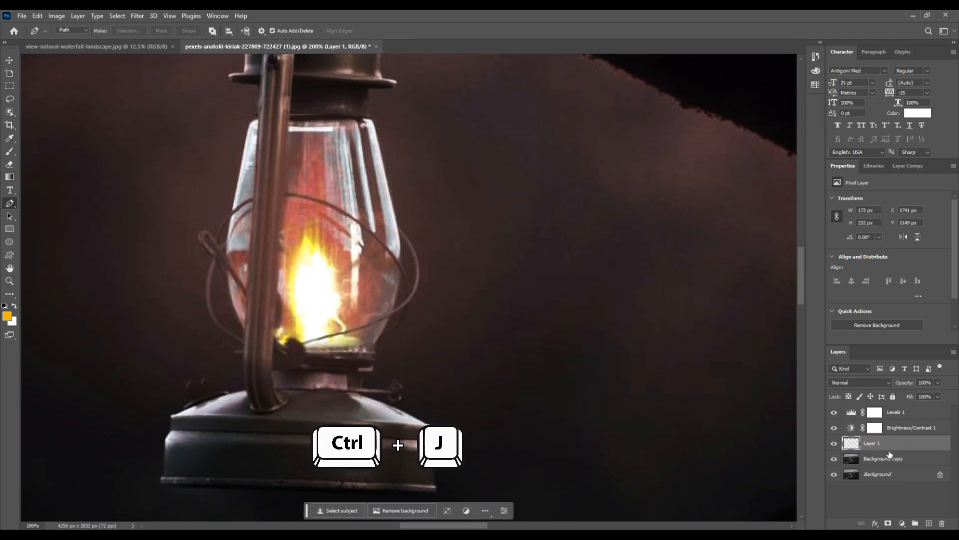
click(885, 382)
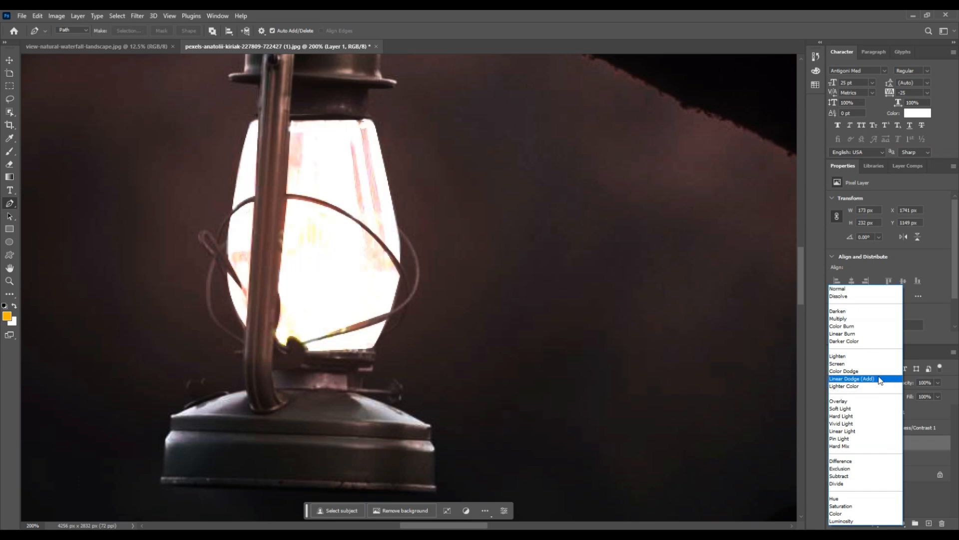
click(880, 379)
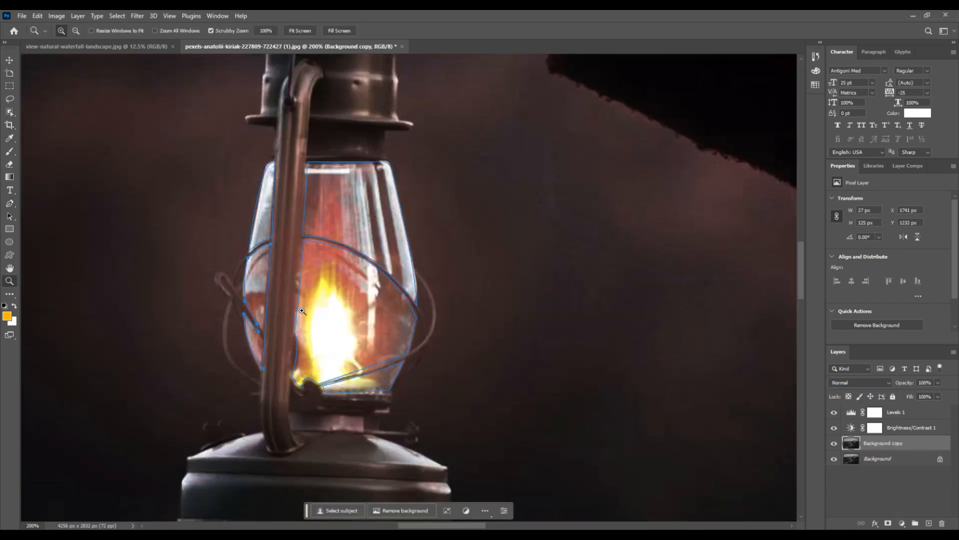
Load the glass paths as a selection, copy it to a new layer and convert that layer to a Smart Object
key(ctrl+Return)
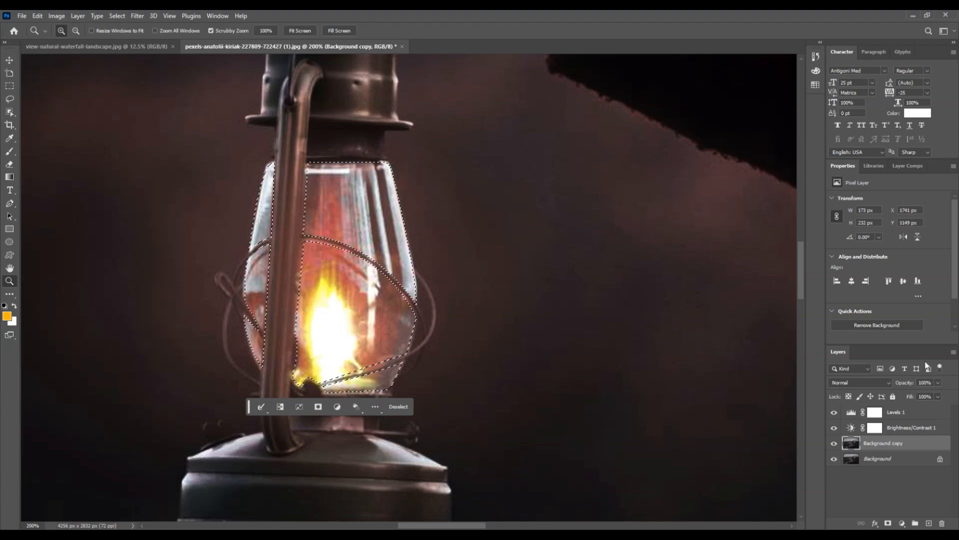
right_click(872, 448)
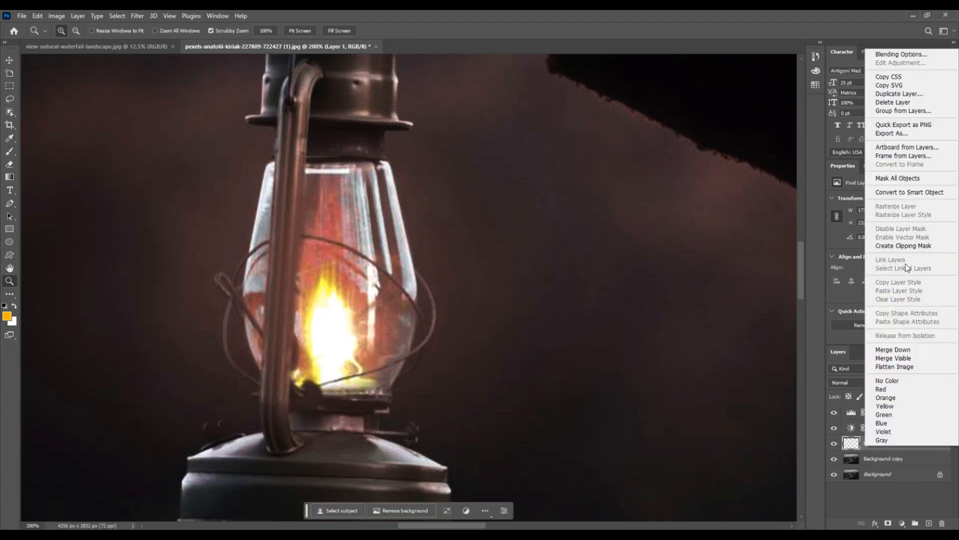
click(895, 194)
Set the glass Smart Object's blend mode to Color Dodge and apply a Gaussian Blur with a 36-pixel radius
click(882, 382)
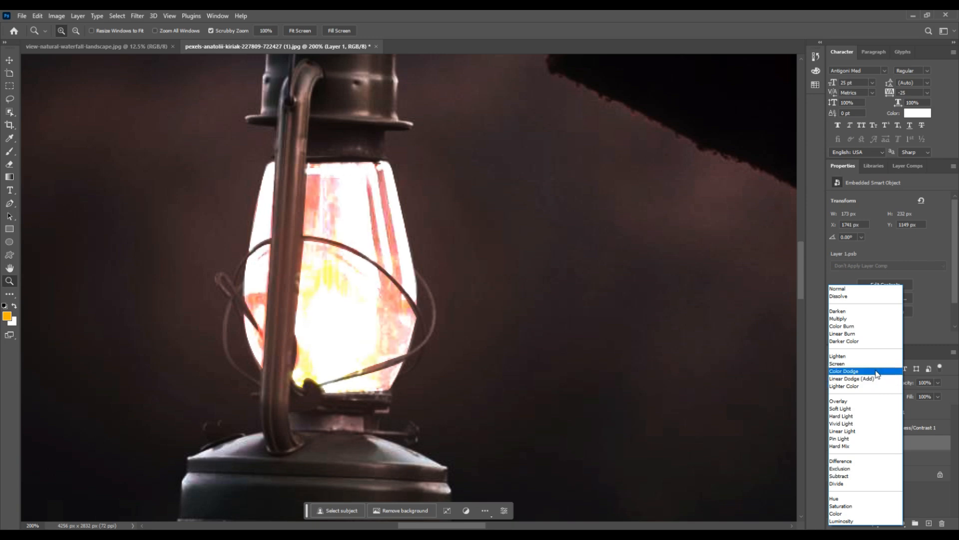
click(874, 373)
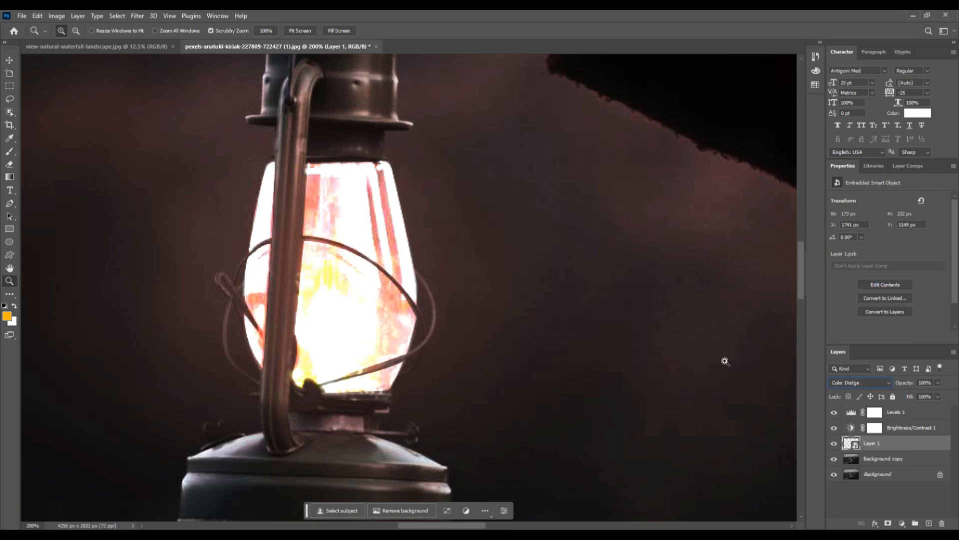
click(131, 16)
mouse_move(235, 143)
click(281, 181)
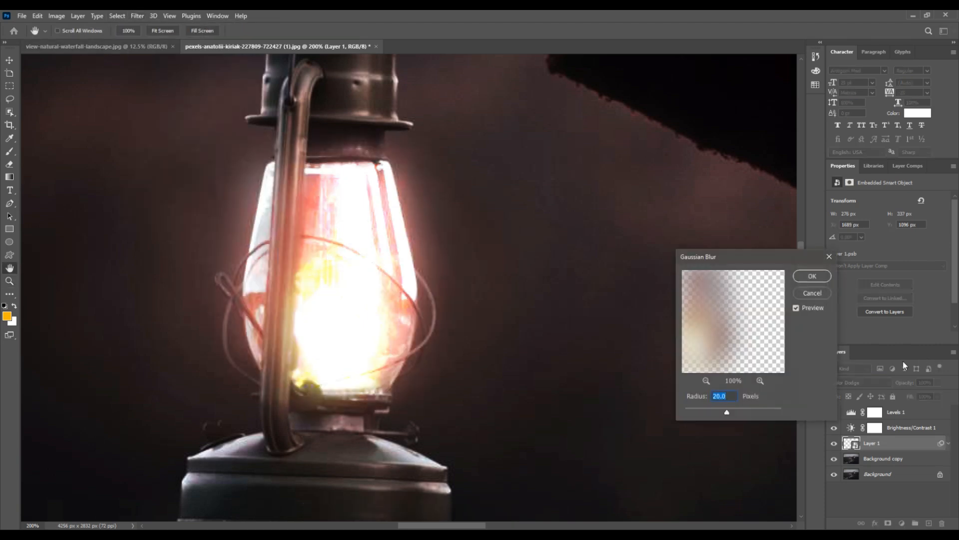
drag(726, 408, 733, 412)
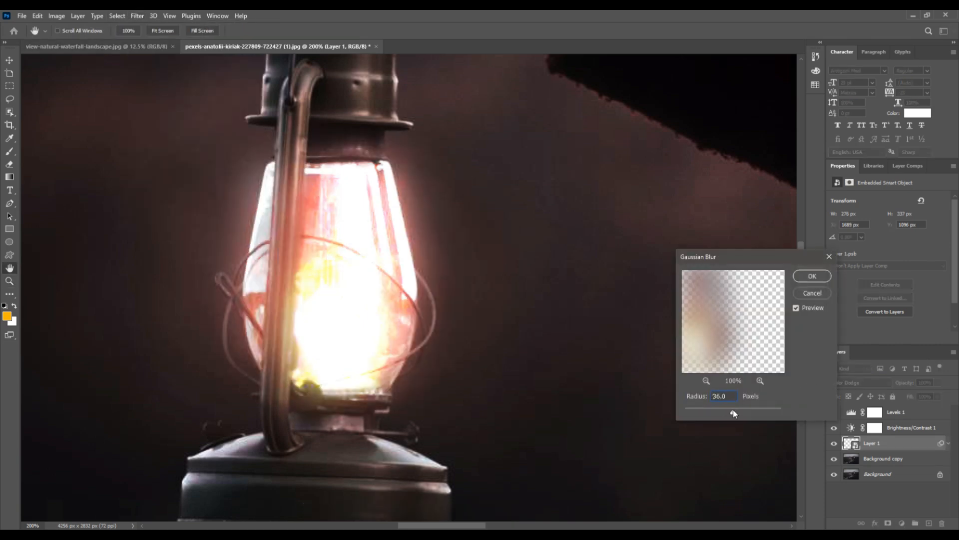
click(812, 276)
Duplicate the blurred Layer 1 and give the copy's Gaussian Blur a larger radius
key(z)
alt+click(586, 303)
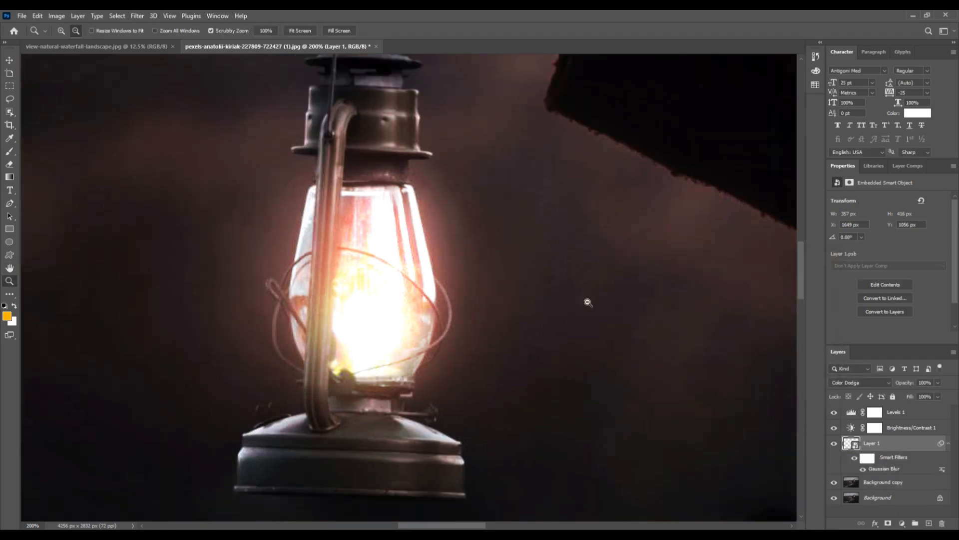
alt+click(587, 303)
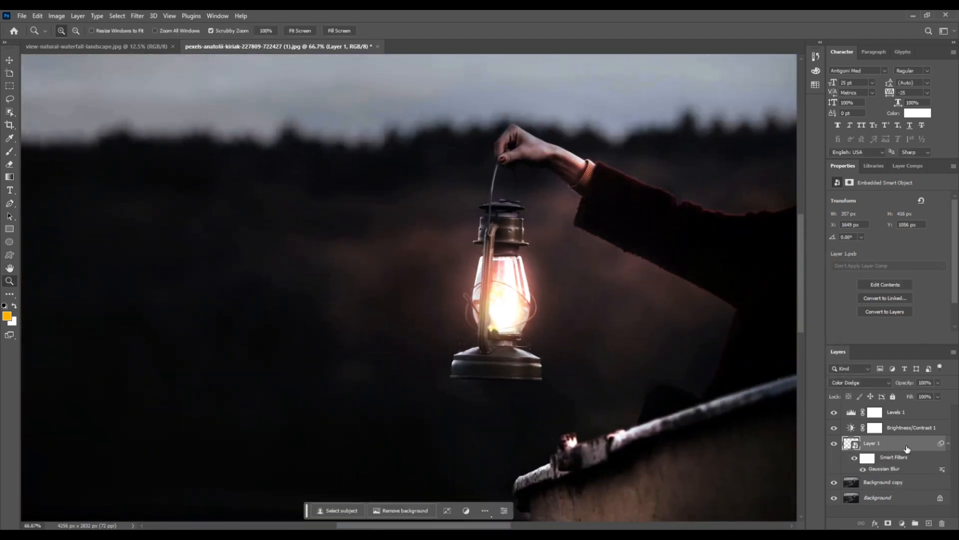
key(ctrl+j)
double_click(894, 470)
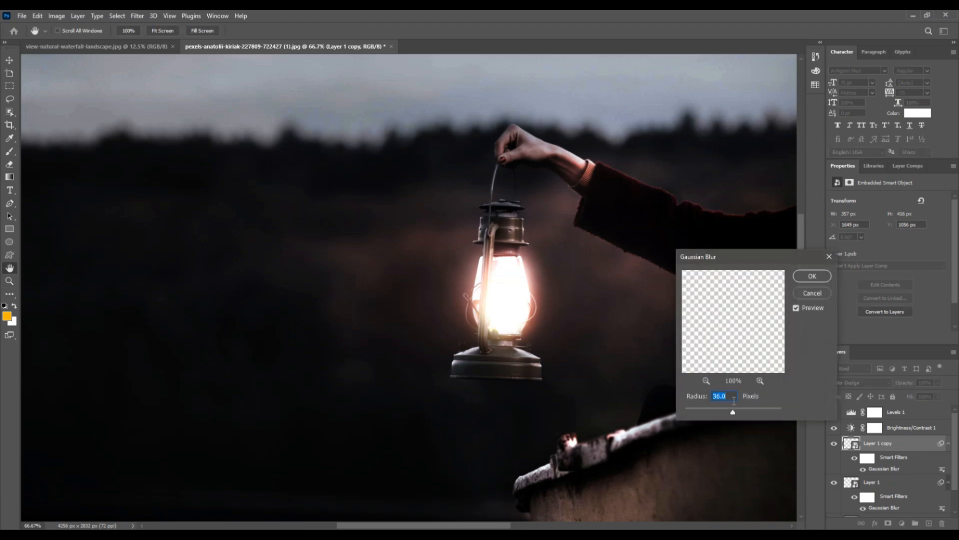
click(825, 277)
Duplicate Layer 1 copy and set the new copy's Gaussian Blur radius to 120 pixels
key(ctrl+j)
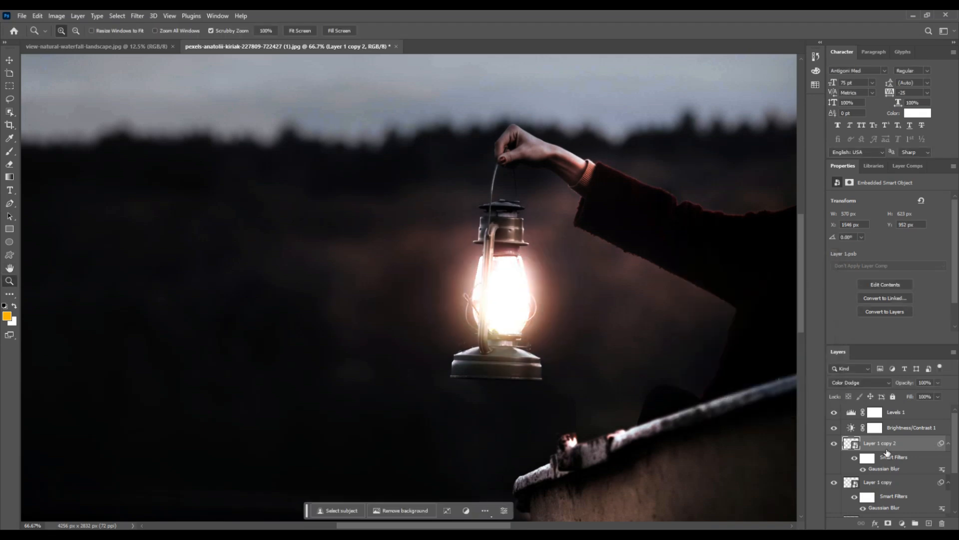
double_click(886, 468)
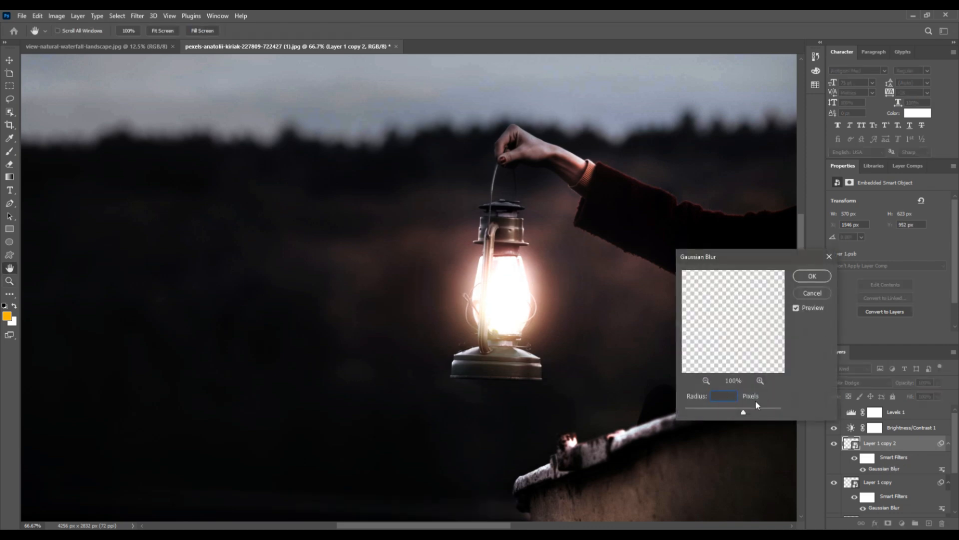
click(812, 276)
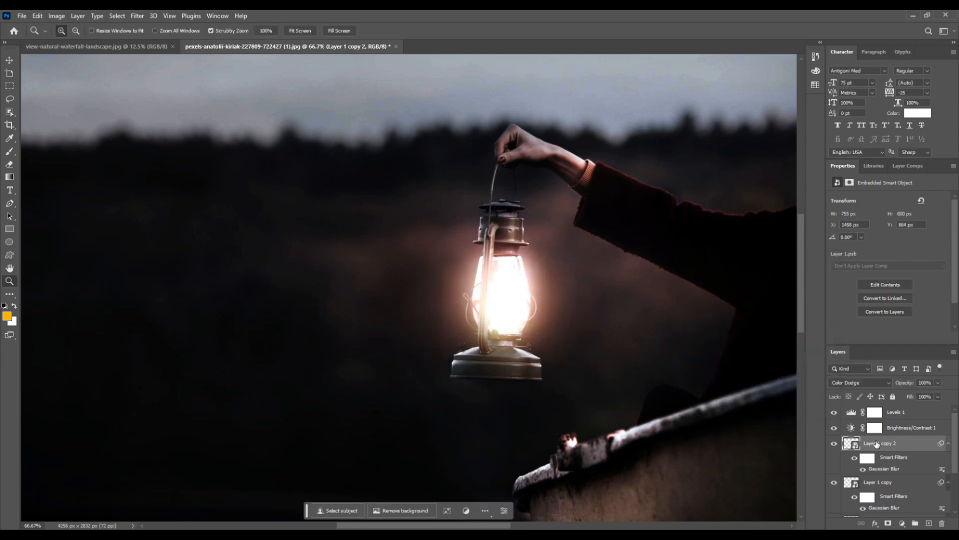
Duplicate Layer 1 copy 2 and increase the Gaussian Blur radius on the new copy
key(ctrl+j)
double_click(879, 469)
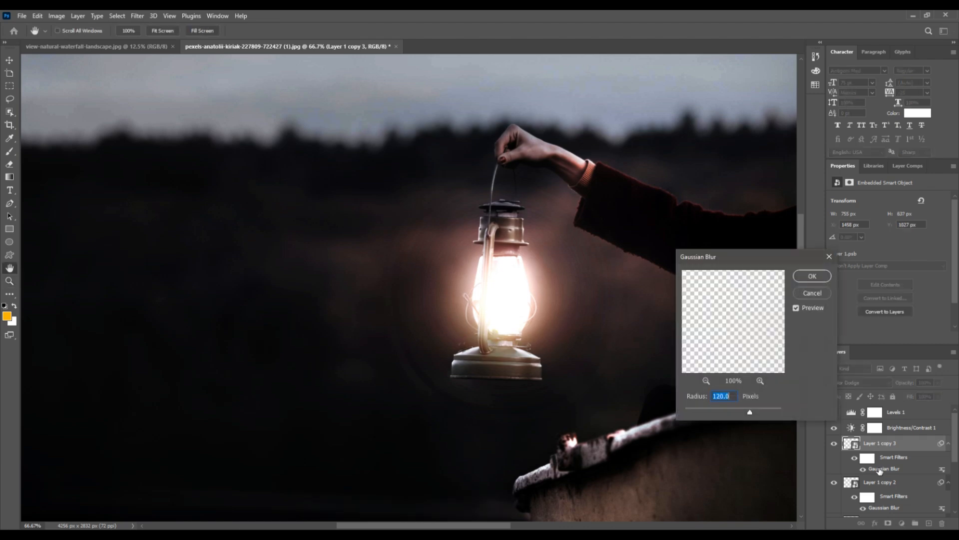
key(Return)
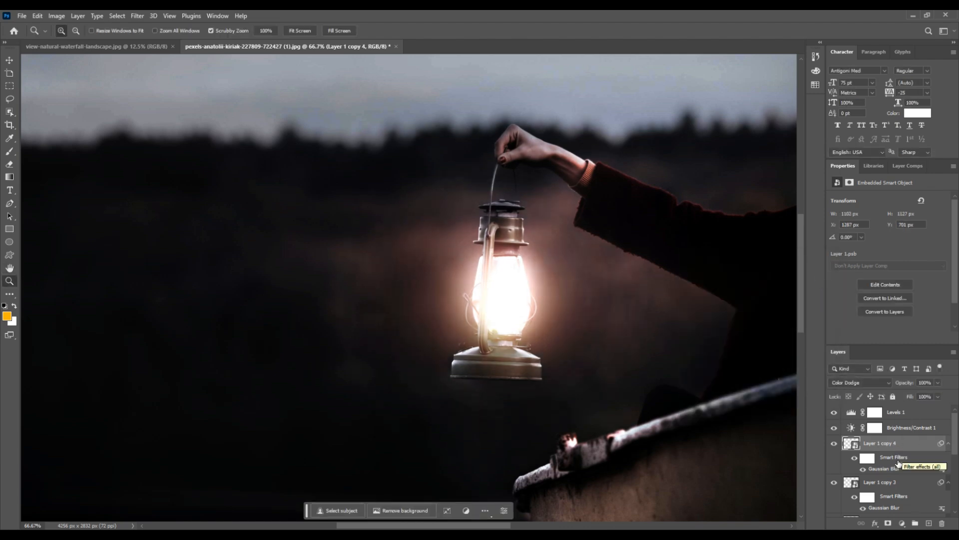
Duplicate Layer 1 copy 3 and set the new copy's Gaussian Blur radius to 400 pixels
double_click(884, 468)
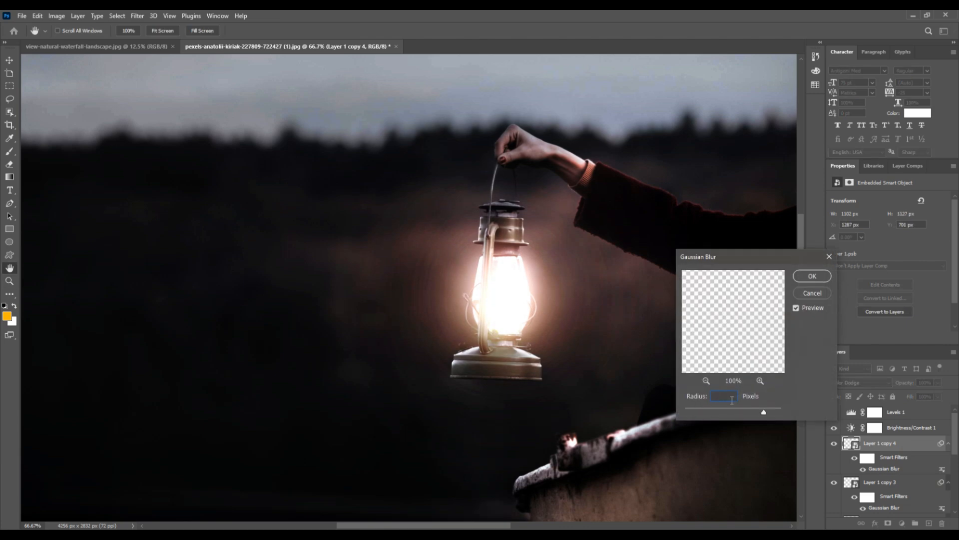
text(300)
click(822, 277)
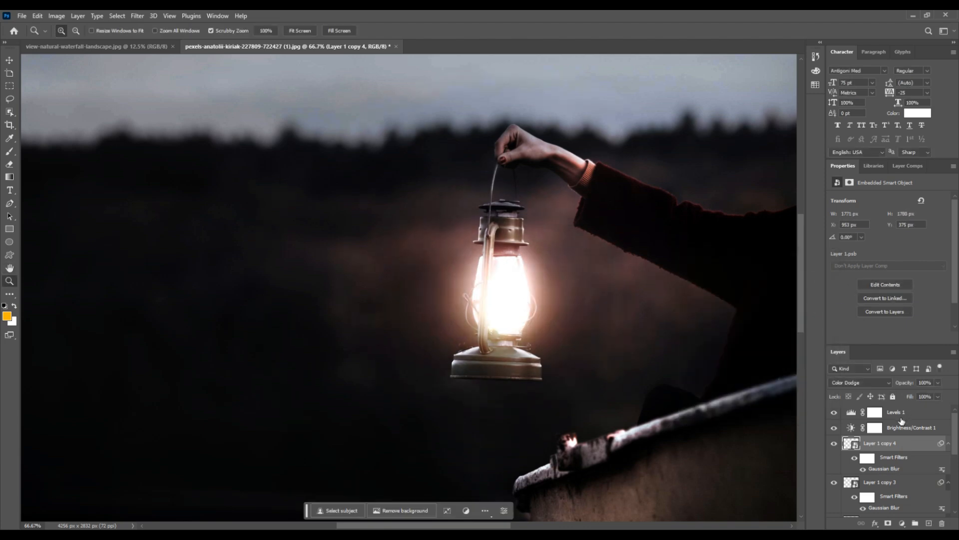
Duplicate Layer 1 copy 4 and set the new copy's Gaussian Blur radius to 500 pixels
double_click(884, 468)
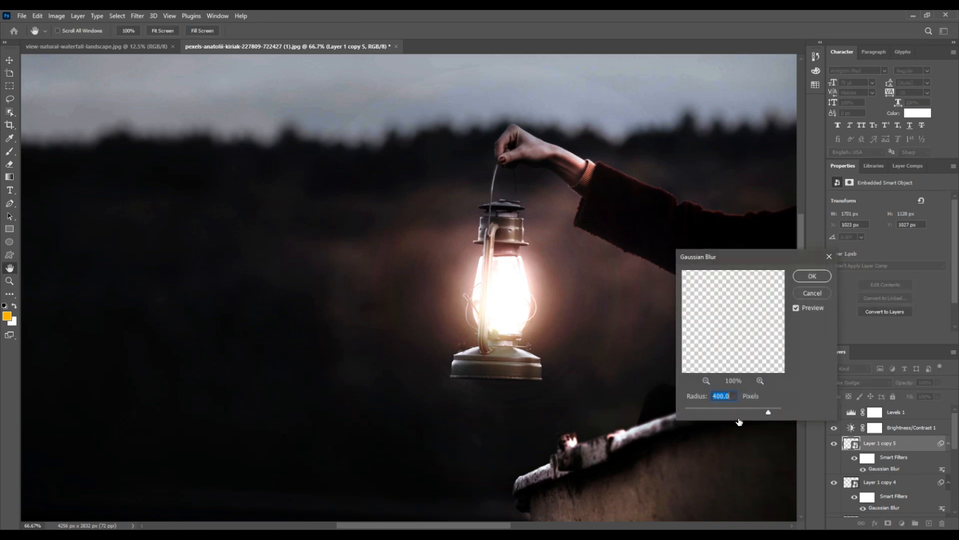
text(500)
click(810, 274)
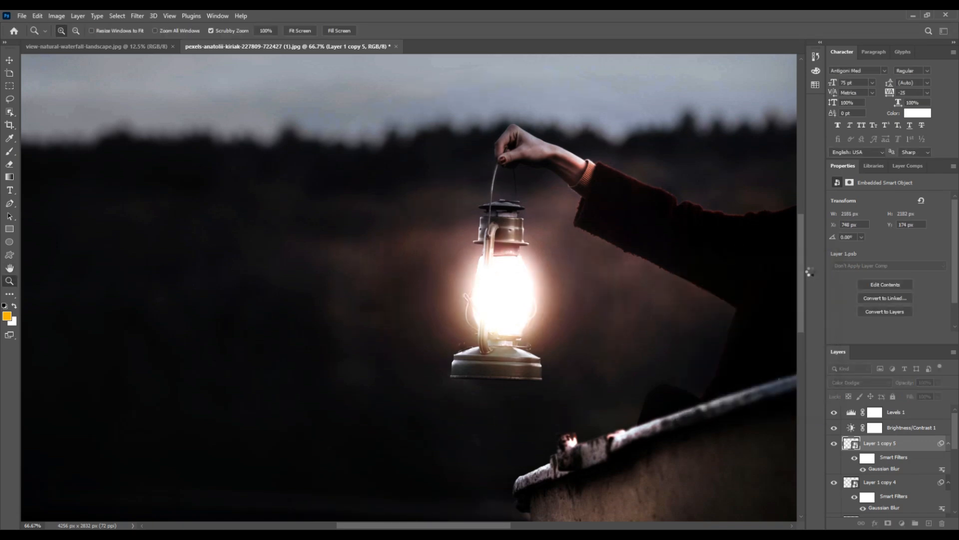
Group the glow layers from Layer 1 through Layer 1 copy 5, and compare the image with the group hidden and shown
alt+click(668, 309)
alt+click(665, 311)
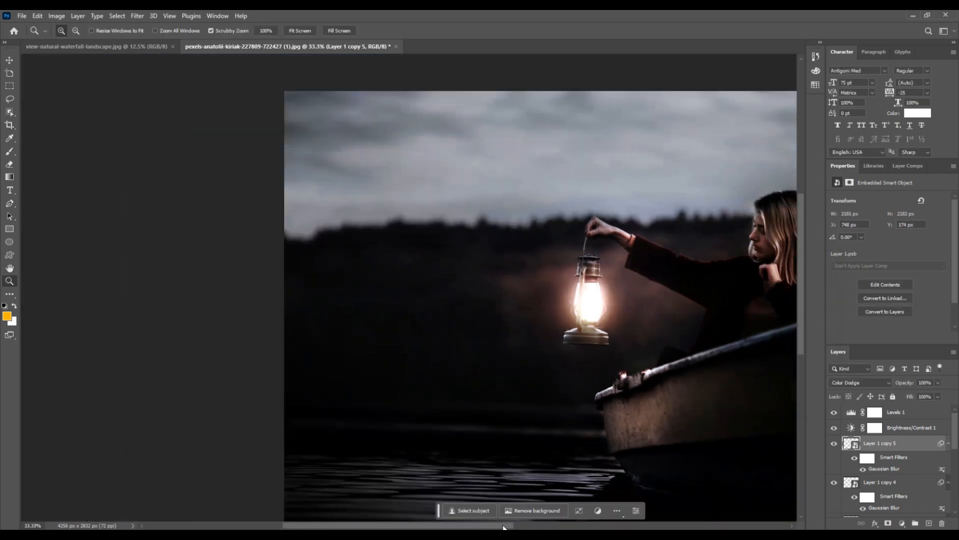
drag(505, 525, 567, 522)
scroll(929, 450, down, 5)
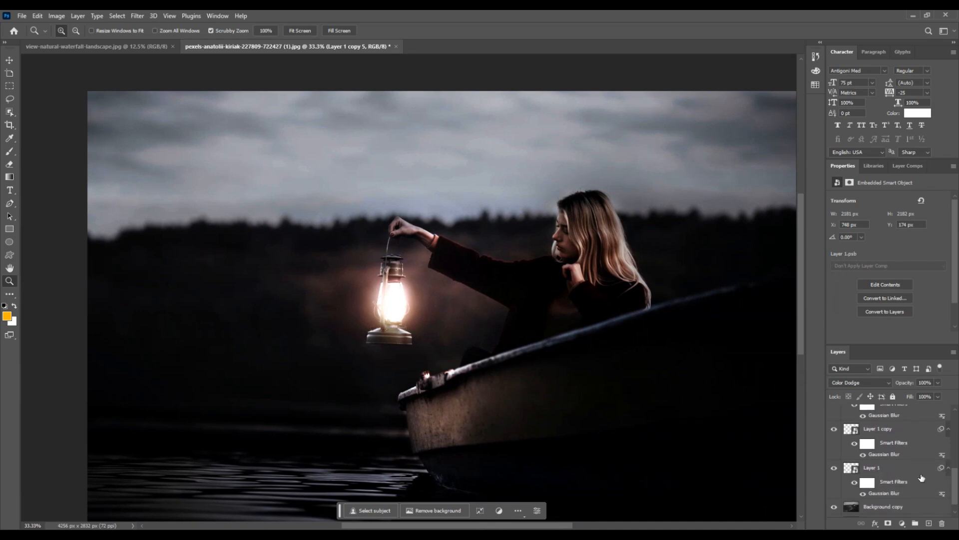
shift+click(898, 477)
key(ctrl+g)
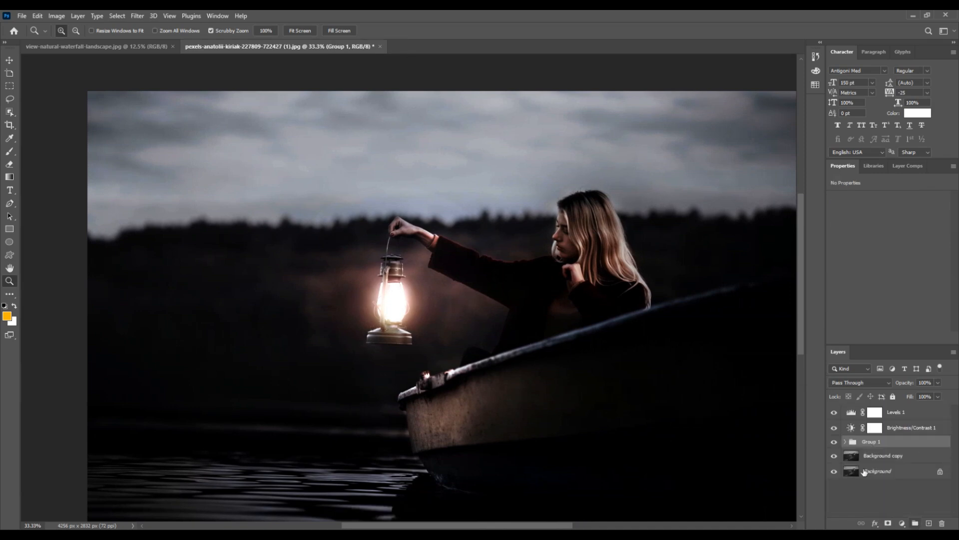
click(834, 442)
click(834, 443)
click(834, 442)
click(834, 442)
Add a Hue/Saturation adjustment layer above Group 1
click(902, 523)
click(900, 425)
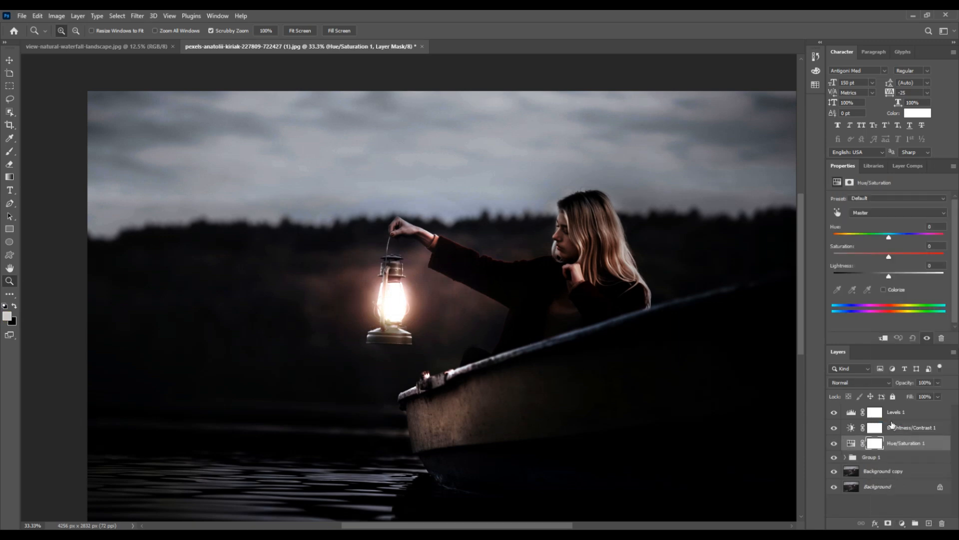
Try tinting the image with Colorize in the Hue/Saturation adjustment, varying hue and saturation, and reset it to its defaults
click(892, 289)
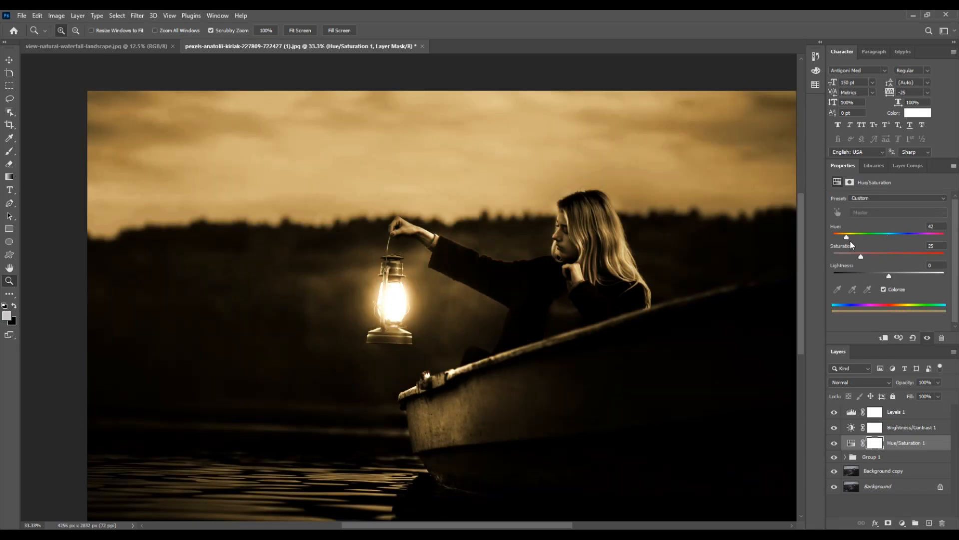
drag(850, 241, 846, 237)
drag(861, 256, 882, 275)
click(913, 338)
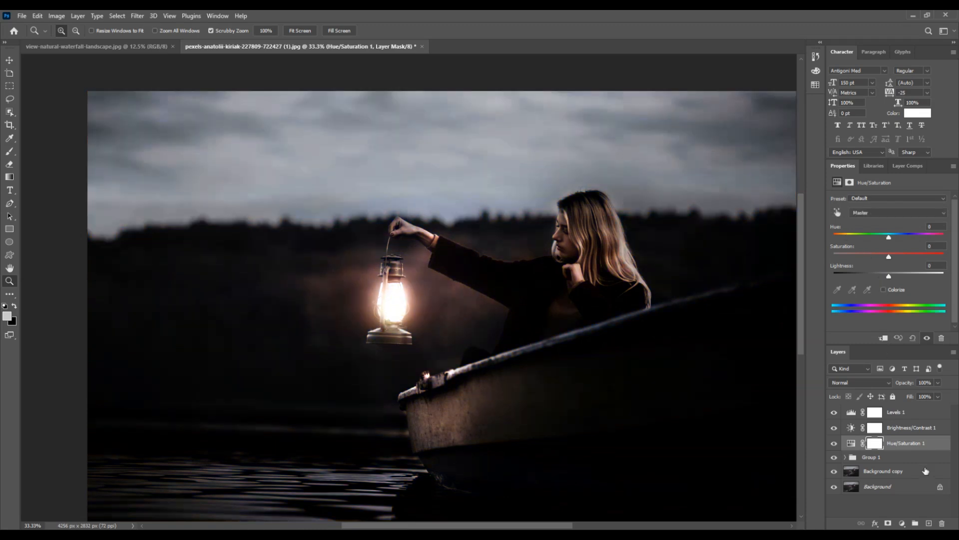
Add a Hue/Saturation adjustment directly above Group 1, turn on Colorize, and clip it to the group
click(898, 462)
click(902, 522)
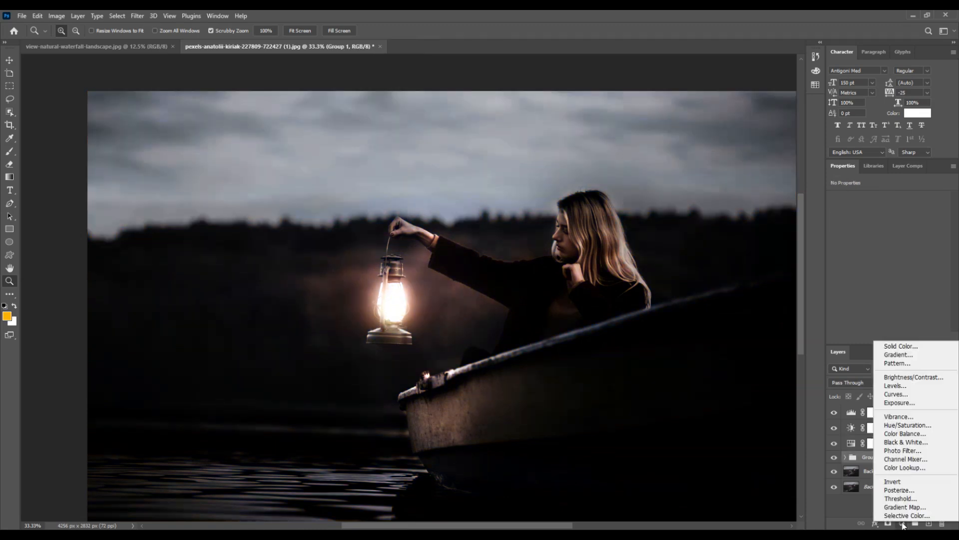
click(920, 428)
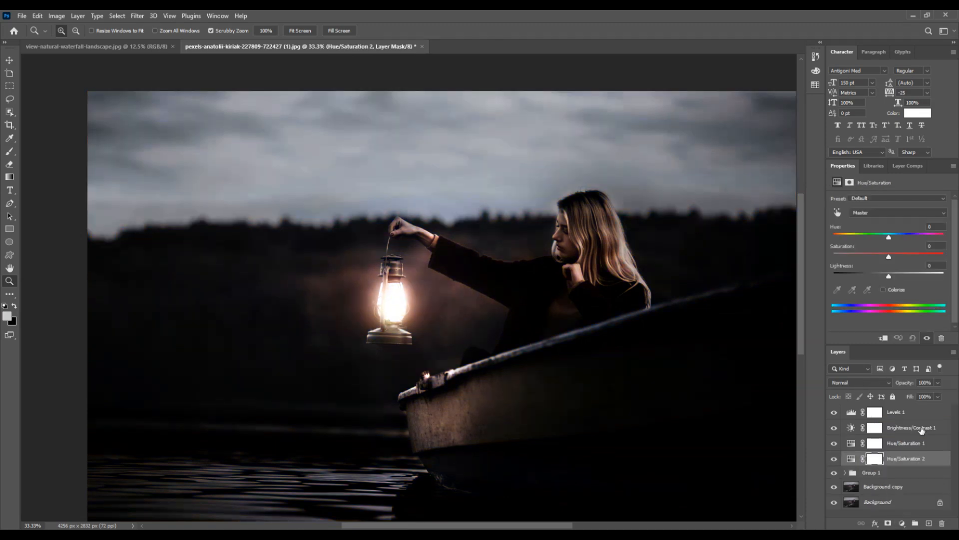
click(883, 289)
mouse_move(863, 256)
mouse_down()
mouse_move(850, 257)
mouse_move(889, 237)
mouse_move(838, 238)
mouse_move(865, 257)
mouse_up()
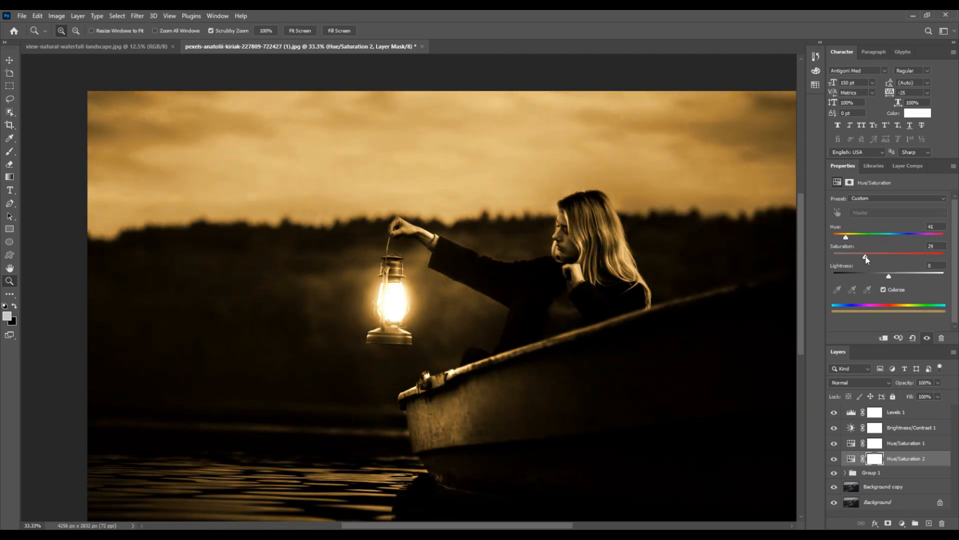
click(883, 338)
Set the clipped Hue/Saturation adjustment to hue 28, saturation 67 and lightness -24 for a warm orange lantern glow
drag(846, 237, 840, 238)
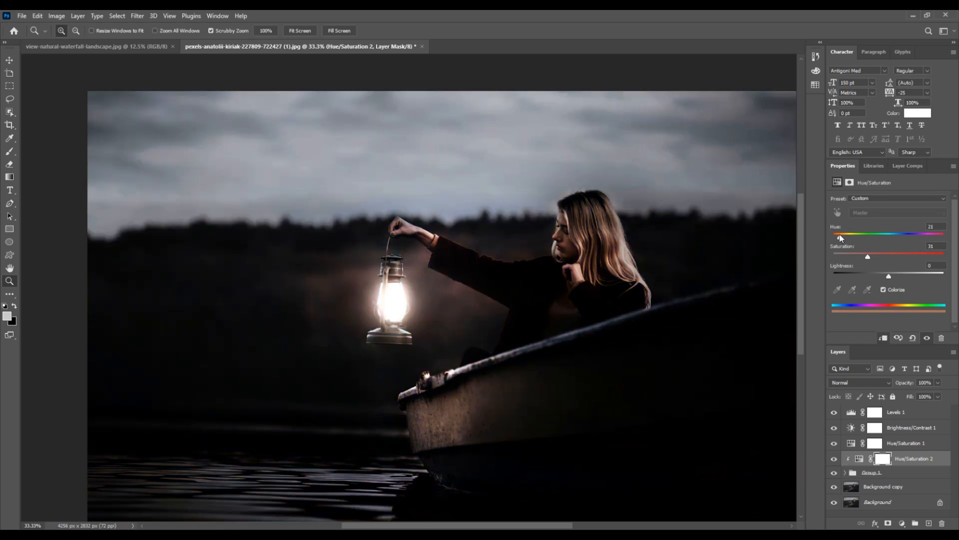
drag(890, 275, 875, 276)
drag(841, 237, 841, 238)
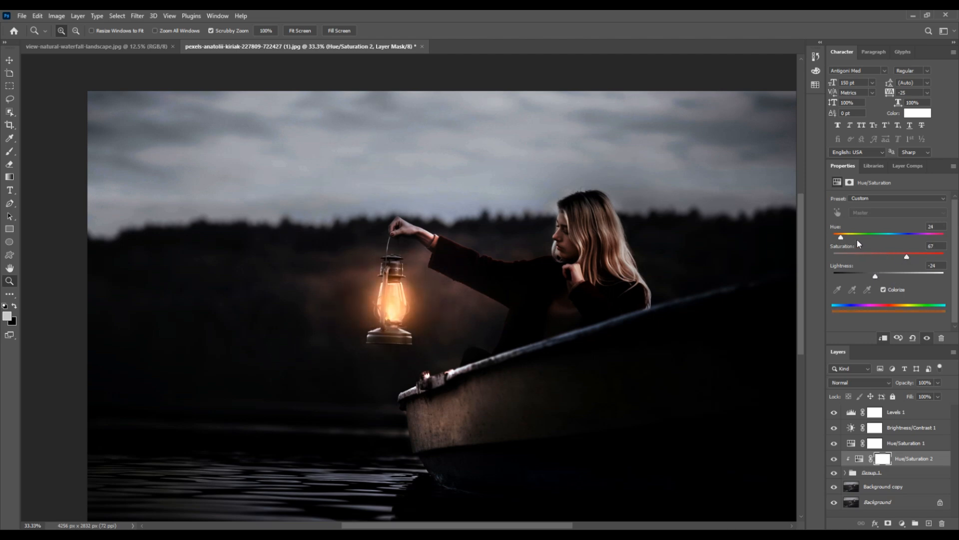
drag(840, 237, 842, 239)
Switch to the Brush tool with a soft 511 px tip at 0% hardness, and choose a new foreground color
click(9, 151)
right_click(398, 300)
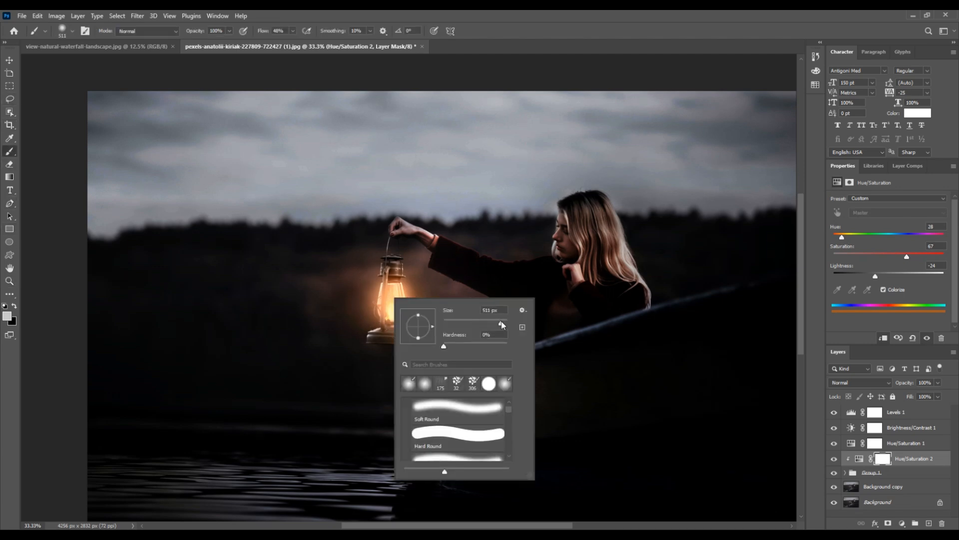
click(6, 315)
drag(490, 242, 488, 245)
click(575, 127)
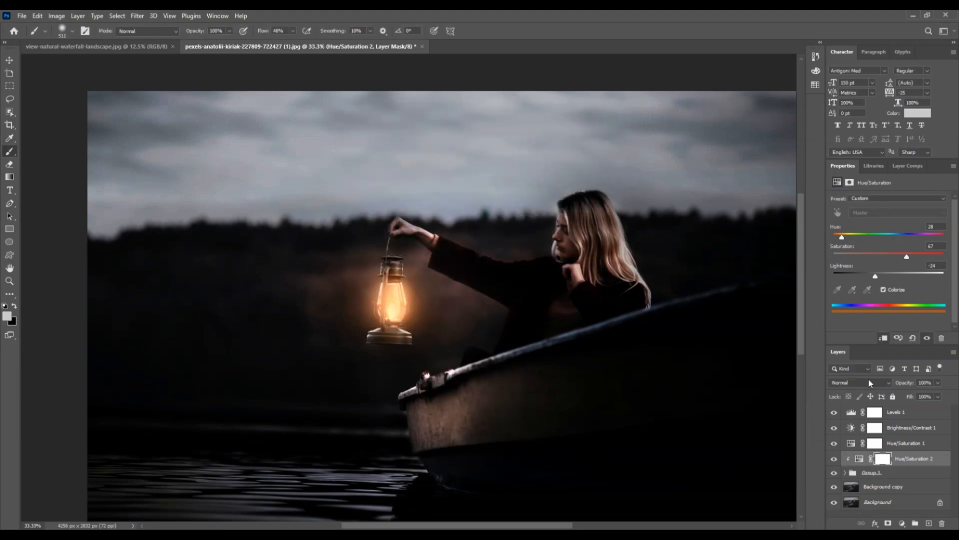
Add a new layer above Levels 1 and set its blend mode to Screen
click(870, 382)
click(849, 363)
click(912, 413)
click(928, 523)
click(860, 382)
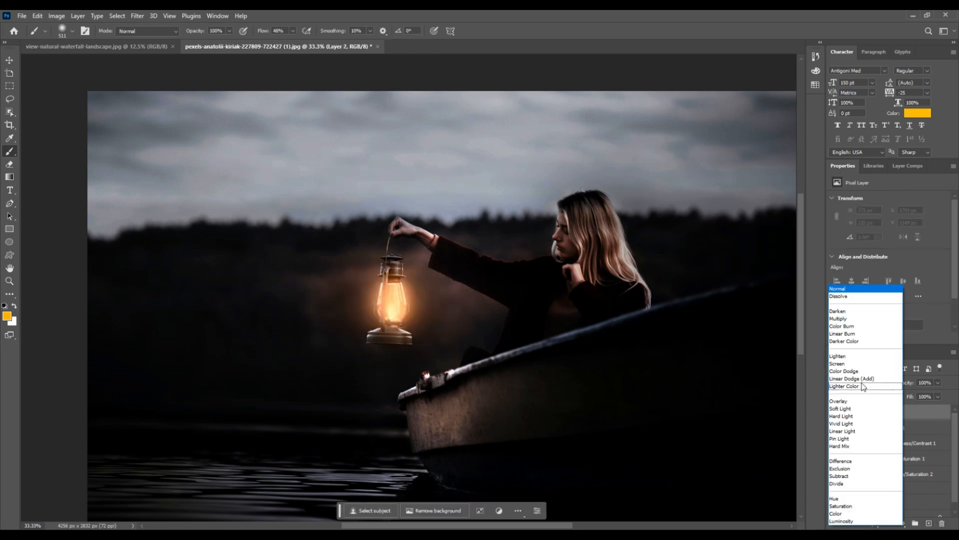
click(857, 364)
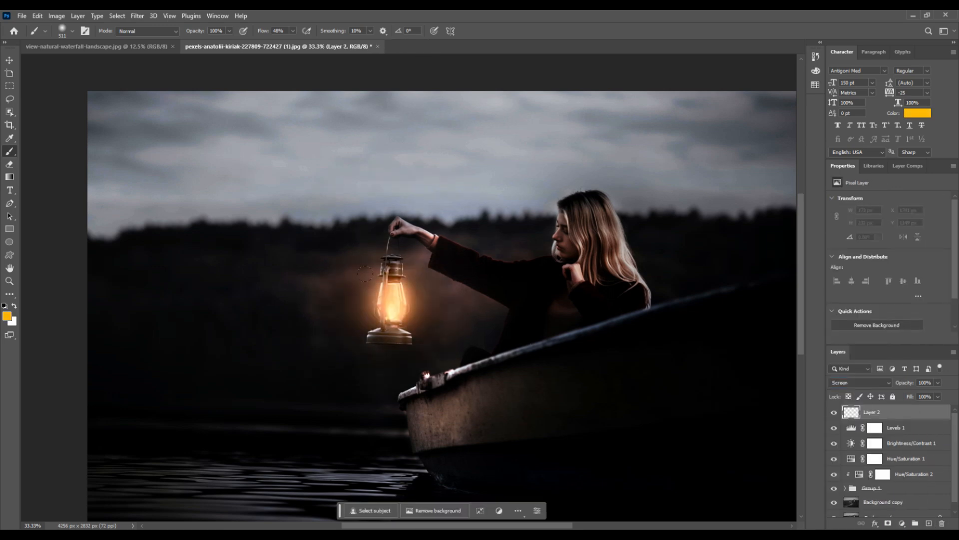
Paint a large, soft amber glow over the lantern on Layer 2, starting with a 2520 px brush
right_click(396, 300)
key(Return)
click(397, 310)
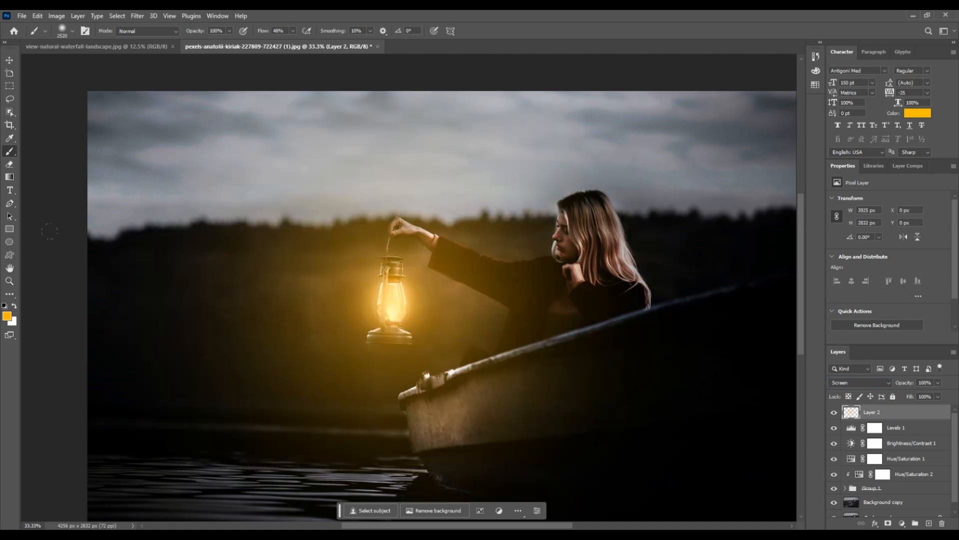
scroll(63, 235, down, 2)
right_click(412, 233)
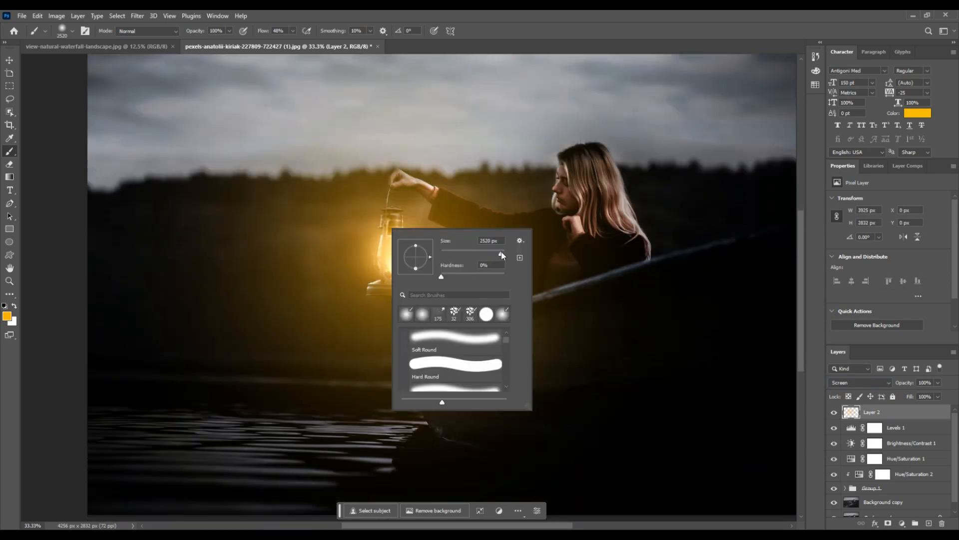
key(Return)
click(410, 246)
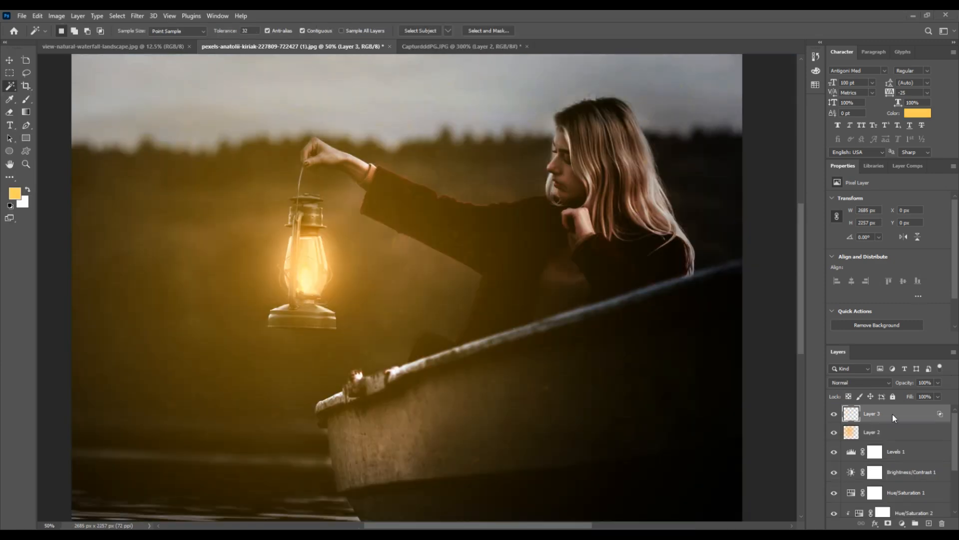
In the sparkle image, hide the Background and copy Layer 1's bright specks by inverting a Magic Wand selection of the black area
click(442, 46)
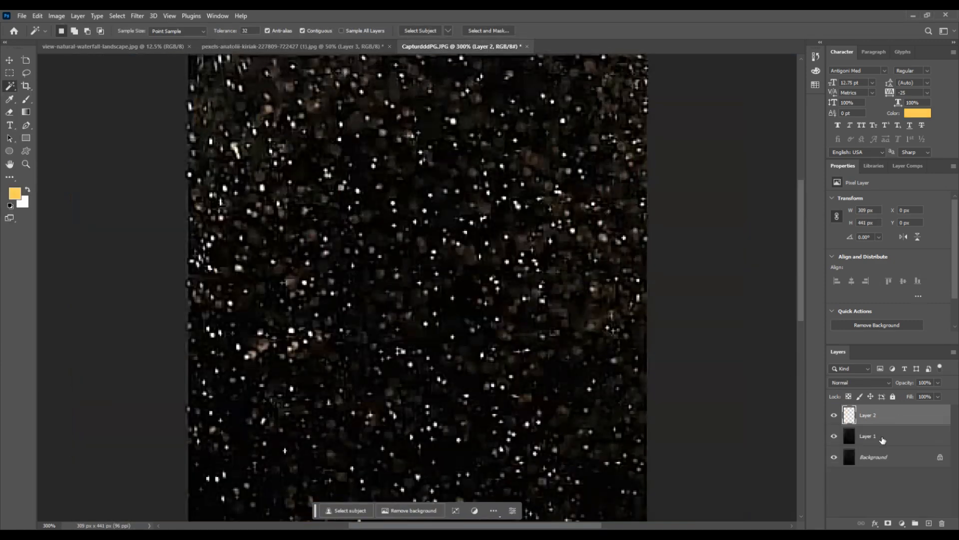
click(882, 439)
click(833, 457)
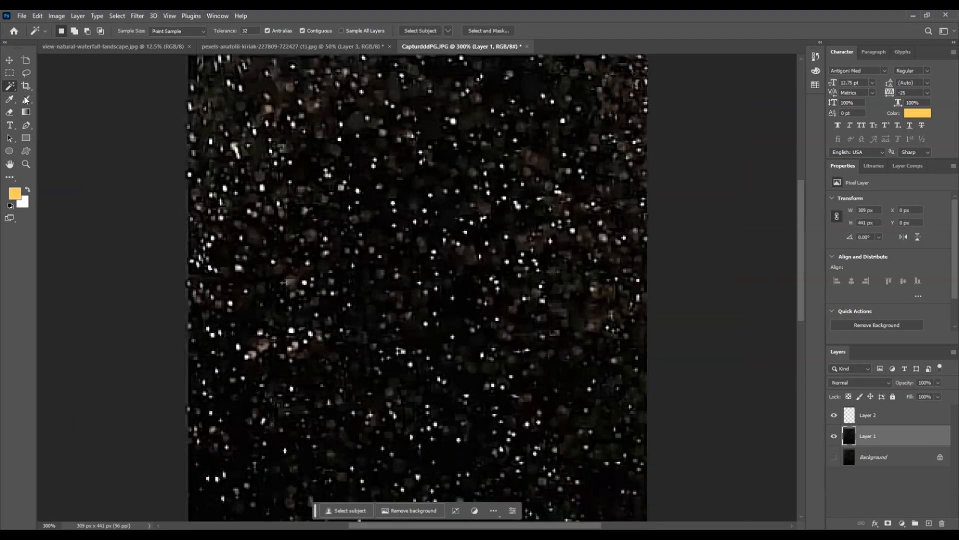
click(361, 181)
key(ctrl+c)
click(117, 15)
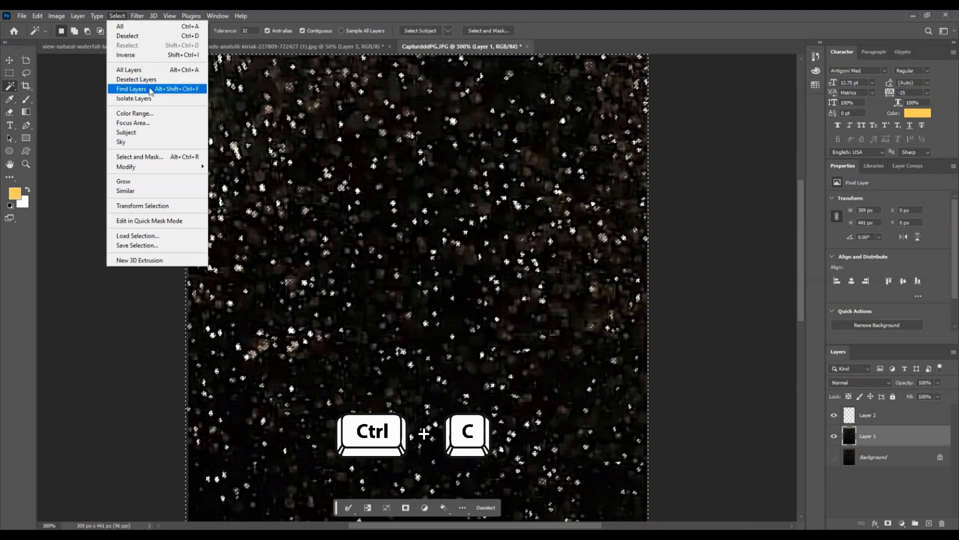
click(126, 54)
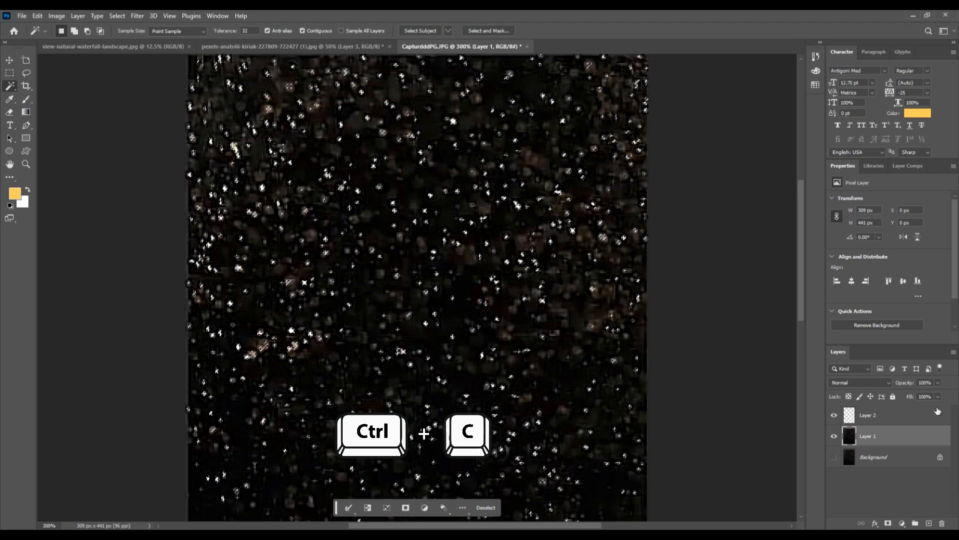
Paste the specks into the lantern photo and enlarge them to about 402% so they surround the lantern
click(300, 46)
key(ctrl+v)
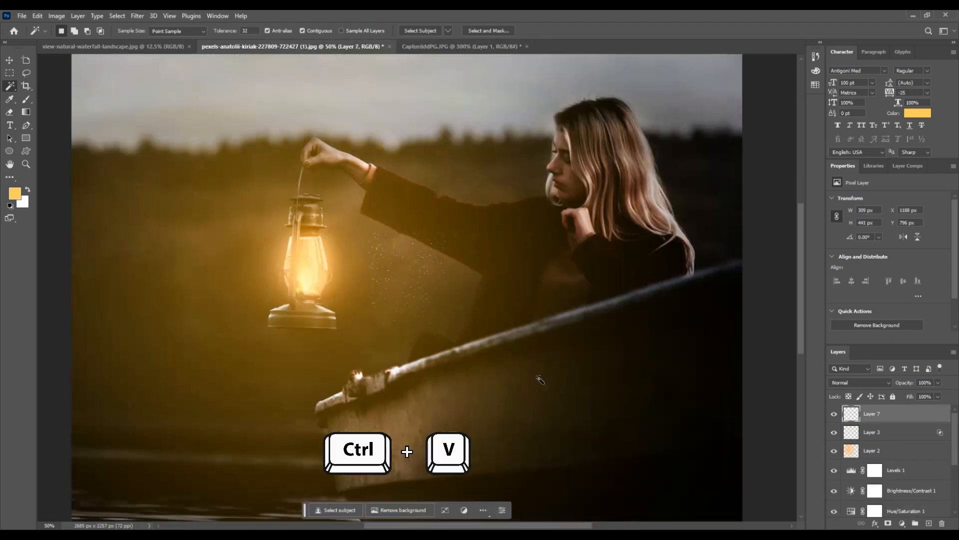
key(ctrl+t)
drag(377, 287, 135, 285)
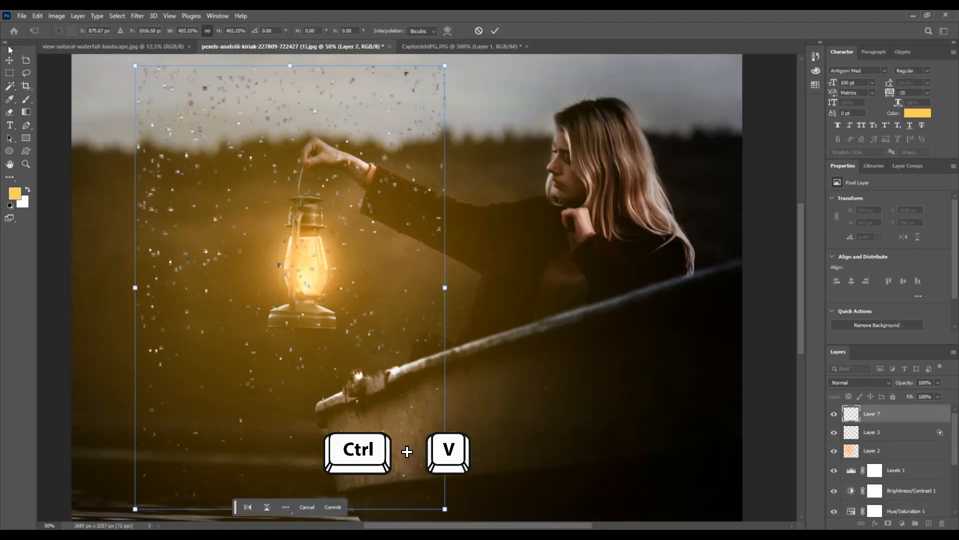
key(Return)
Set the pasted speck layer's blend mode to Screen and erase its outer specks into a rounded cluster around the lantern
click(849, 382)
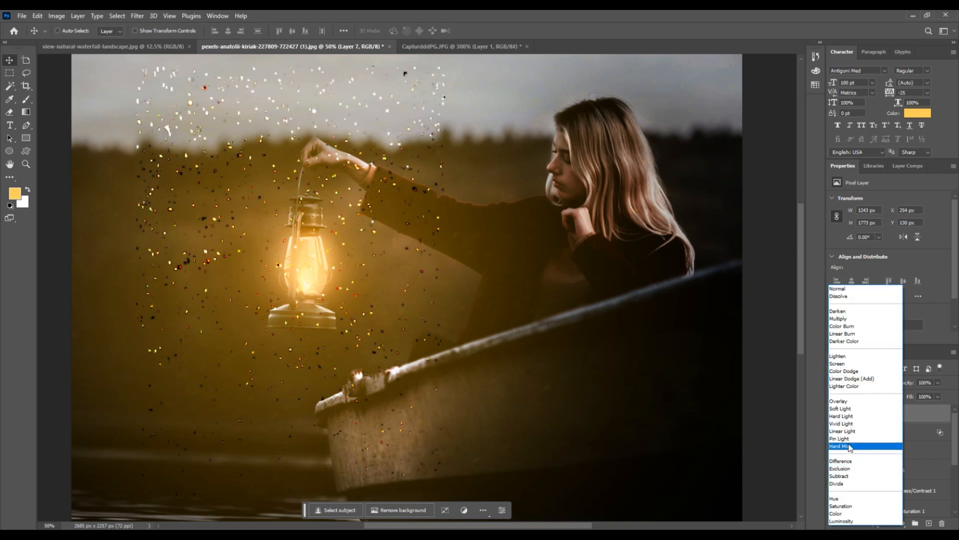
click(837, 363)
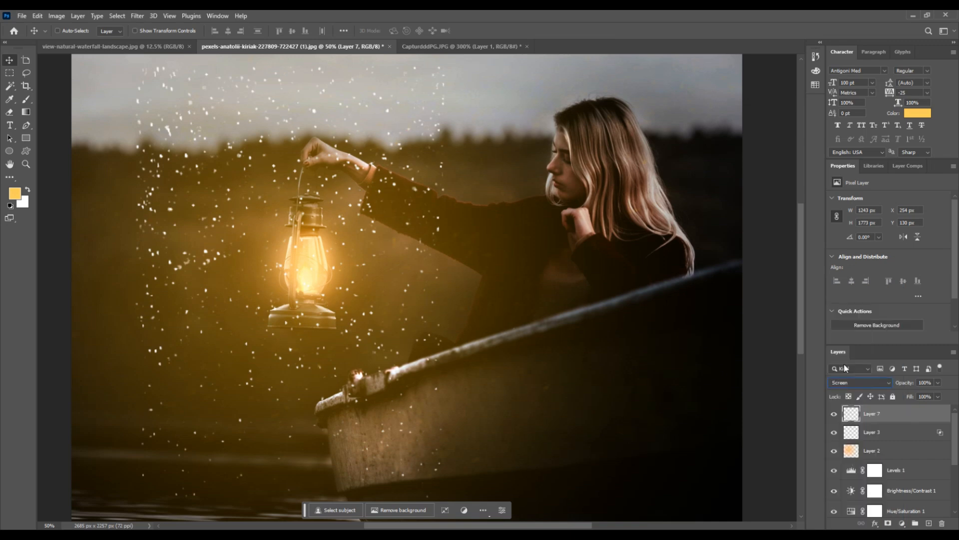
click(10, 115)
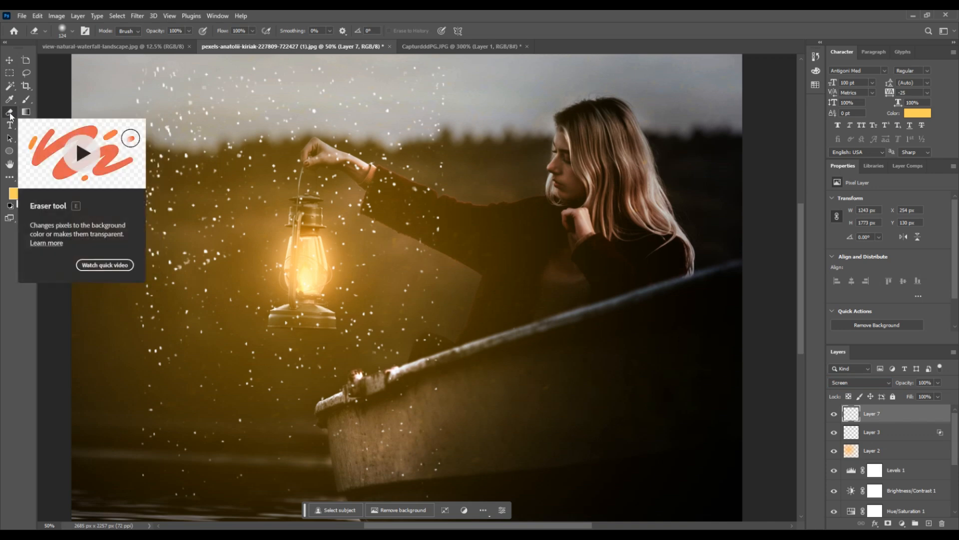
right_click(208, 90)
key(Return)
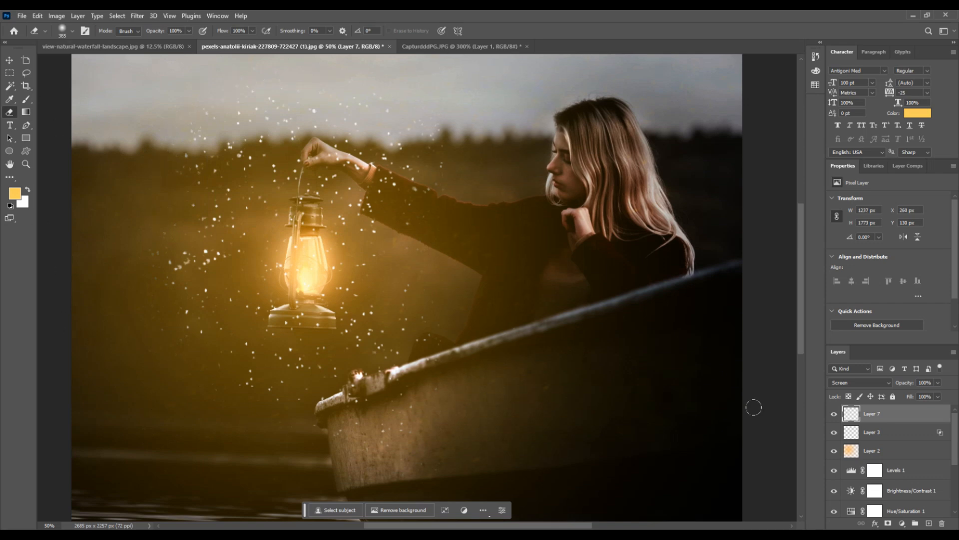
Add an Outer Glow to the speck layer with size 10 px and amber color #ffba13
click(875, 523)
click(898, 509)
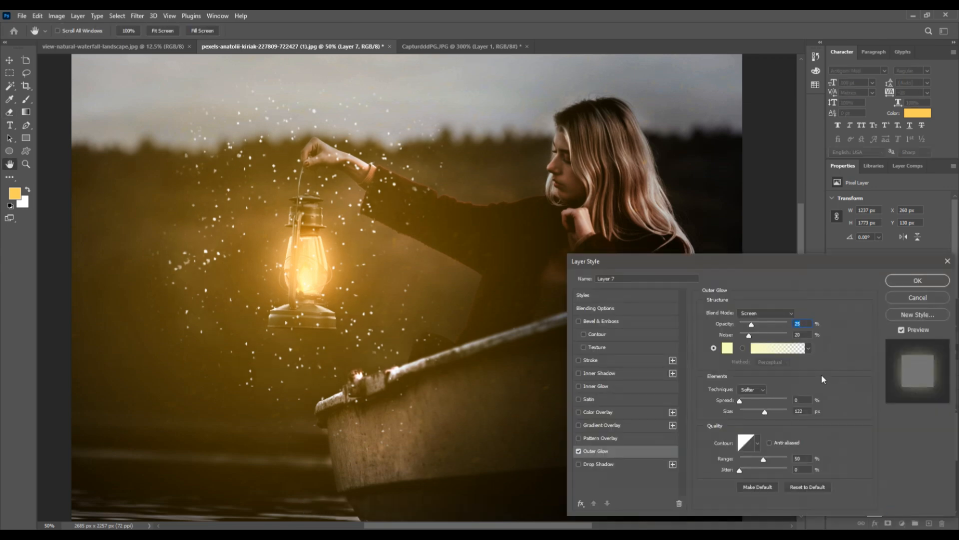
drag(740, 401, 744, 414)
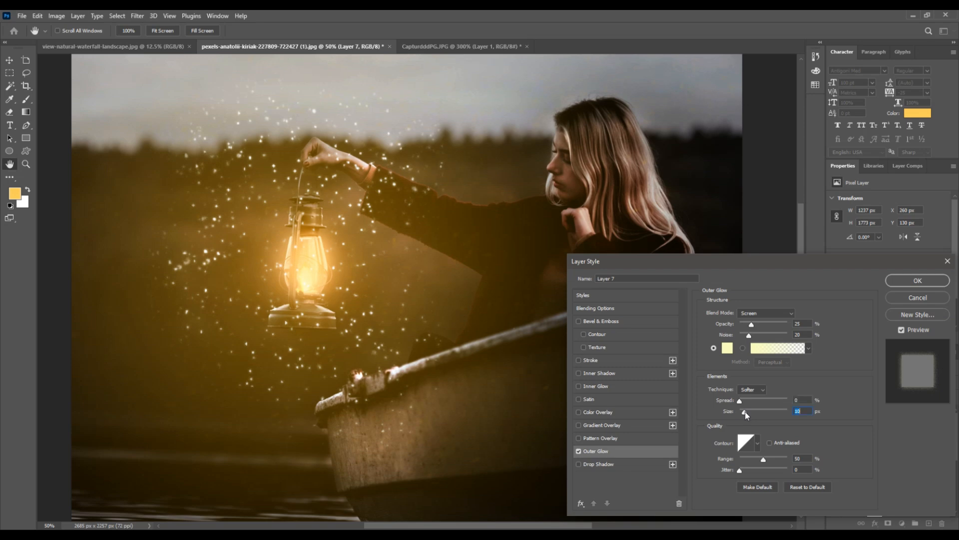
click(727, 347)
text(ffba13)
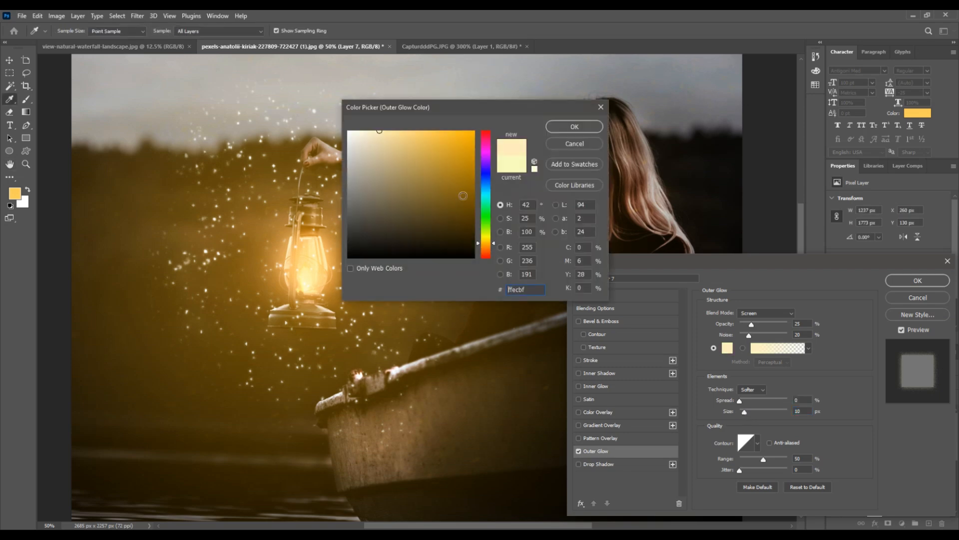
click(555, 130)
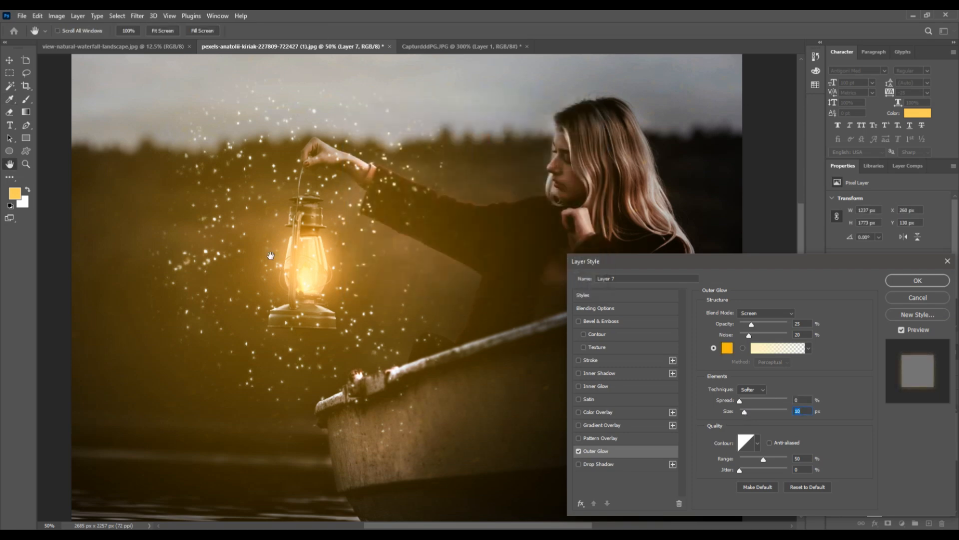
click(911, 279)
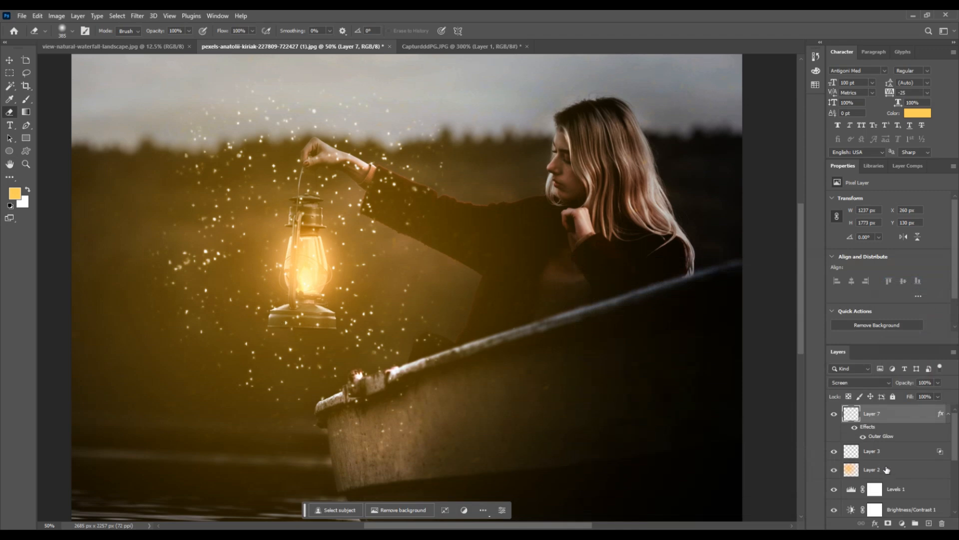
Apply a Gaussian Blur with a 1.1 pixel radius to the speck layer
click(137, 16)
mouse_move(199, 142)
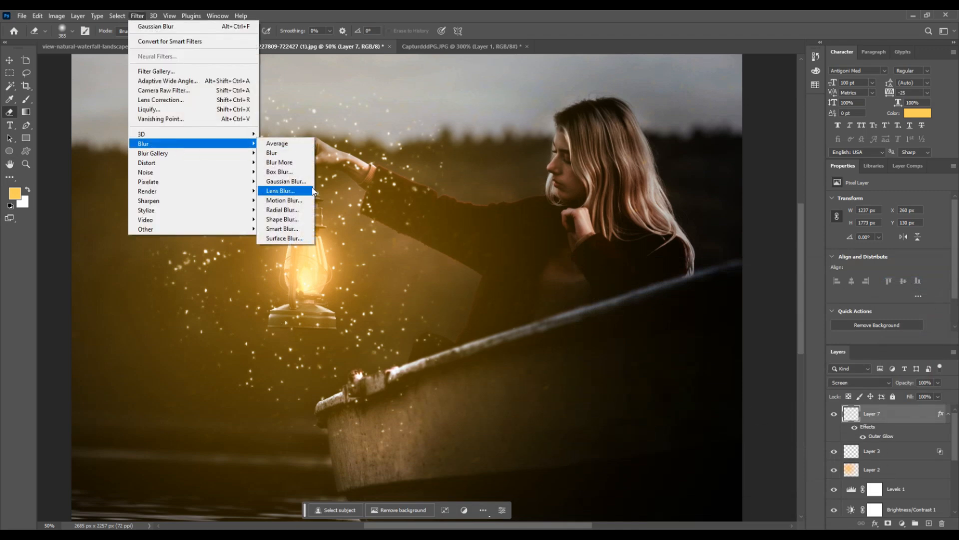
click(310, 182)
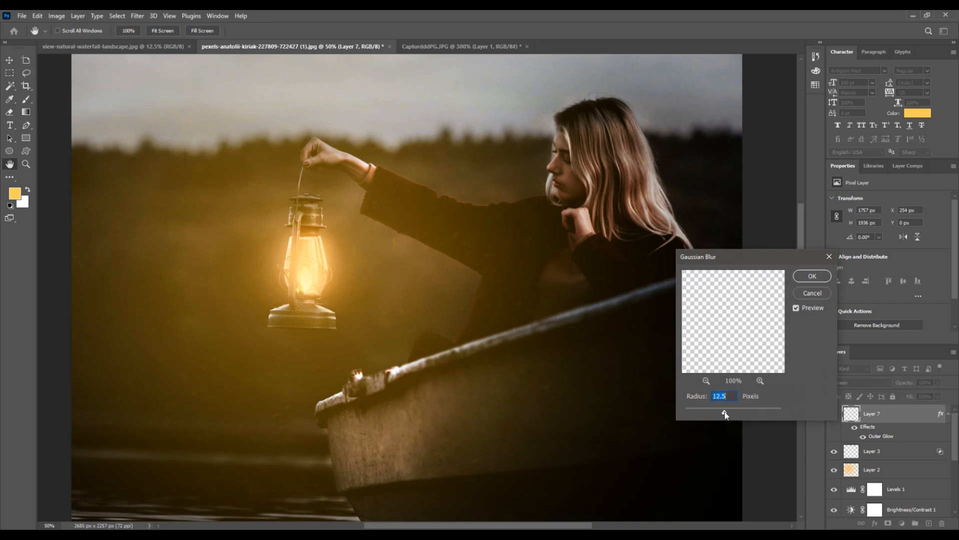
drag(724, 413, 704, 413)
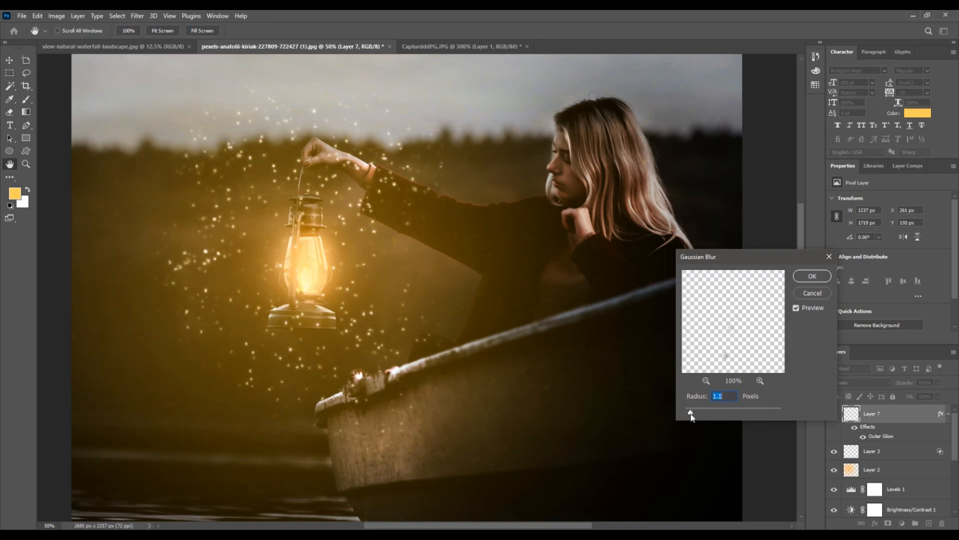
click(805, 278)
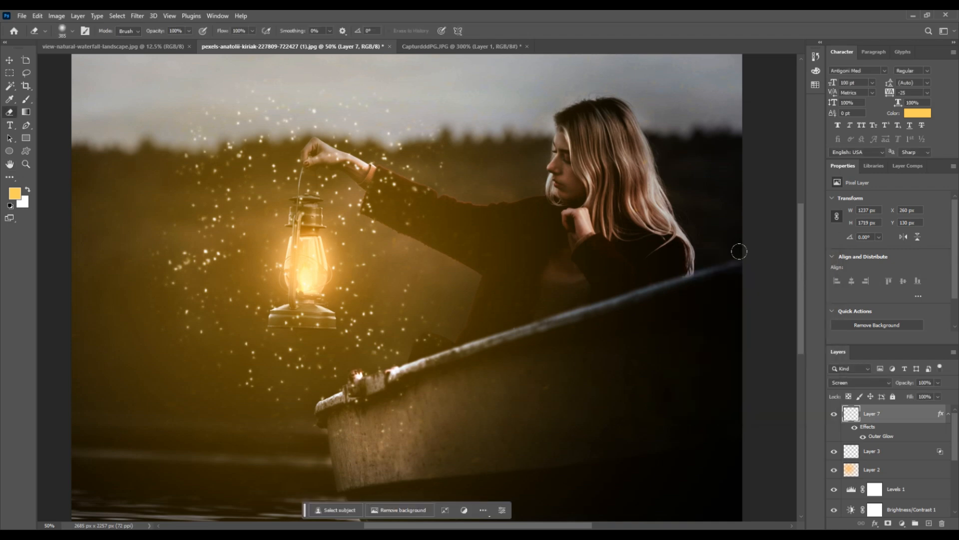
Duplicate the speck layer and place the copy over the water below the lantern as a reflection
scroll(184, 332, down, 5)
scroll(415, 373, up, 4)
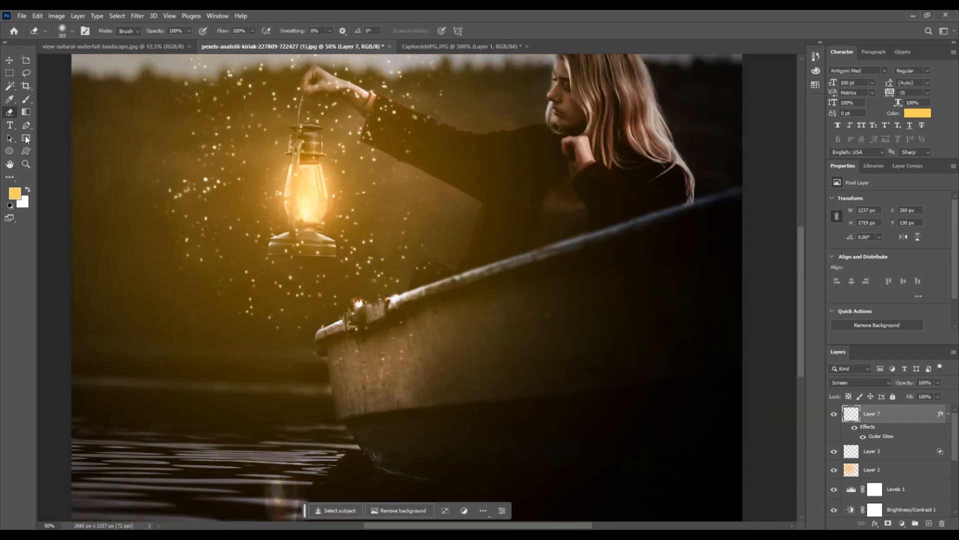
key(v)
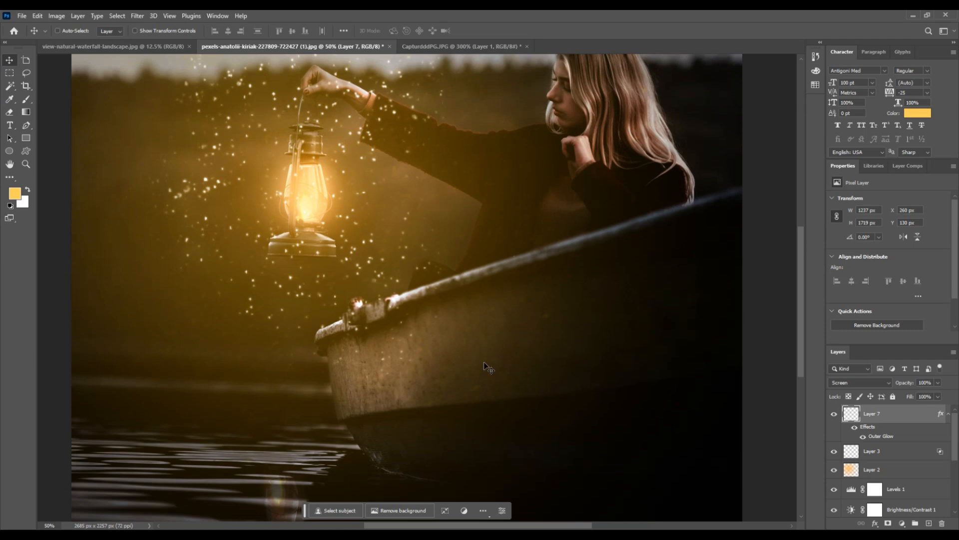
scroll(487, 368, down, 1)
key(x)
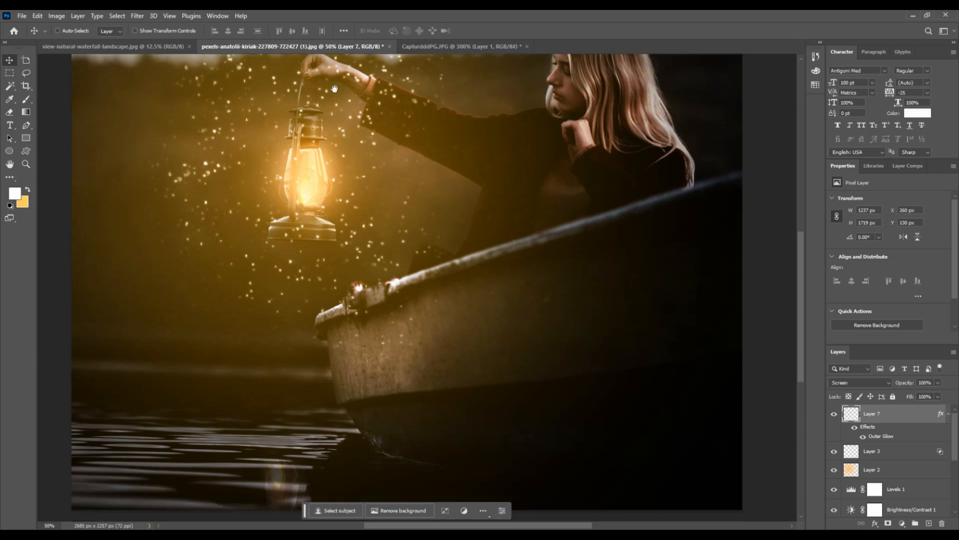
drag(334, 91, 320, 474)
Apply a Box Blur with a 10 pixel radius to the duplicated speck layer over the water
scroll(325, 305, up, 2)
click(137, 16)
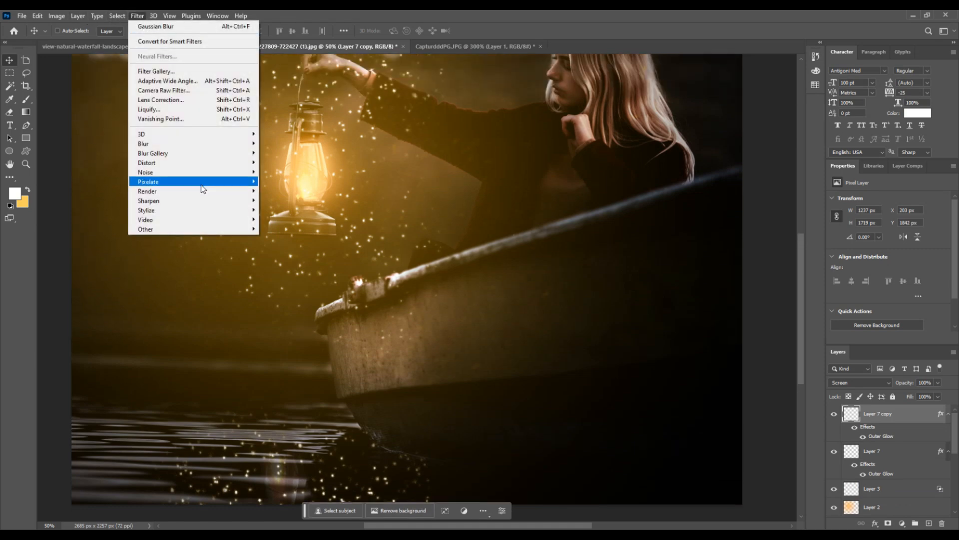
mouse_move(165, 144)
click(287, 184)
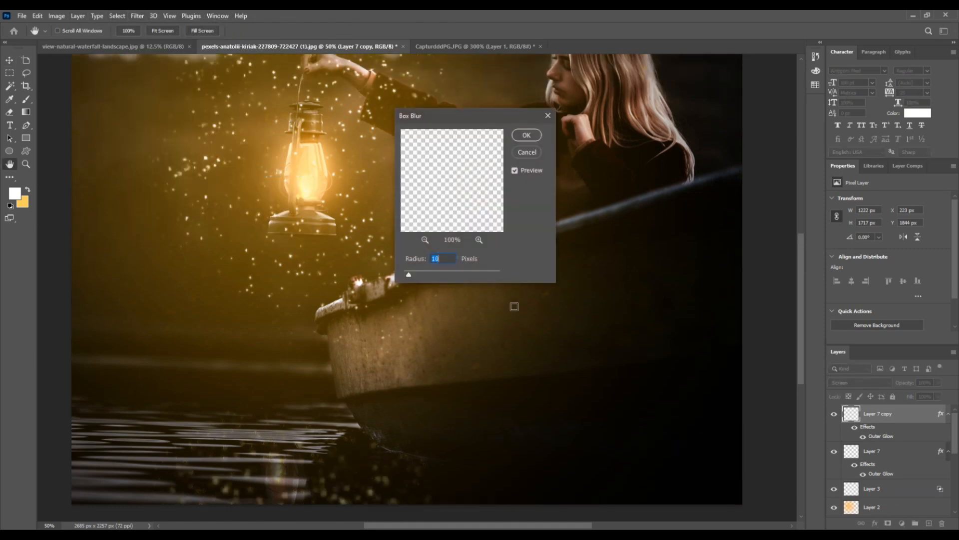
click(526, 135)
scroll(521, 150, up, 5)
key(v)
Set the foreground color to yellow #fcd500
scroll(894, 479, down, 3)
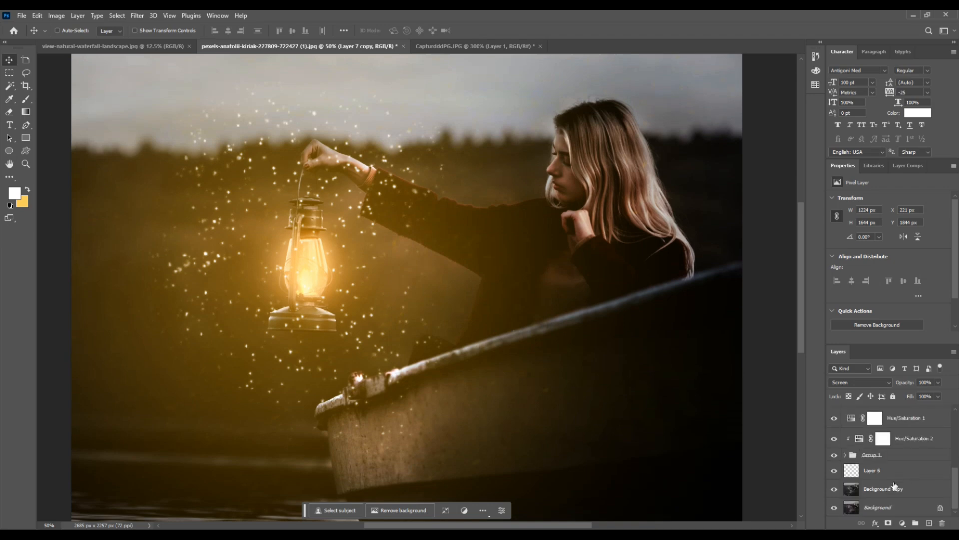
click(883, 489)
click(9, 99)
click(15, 193)
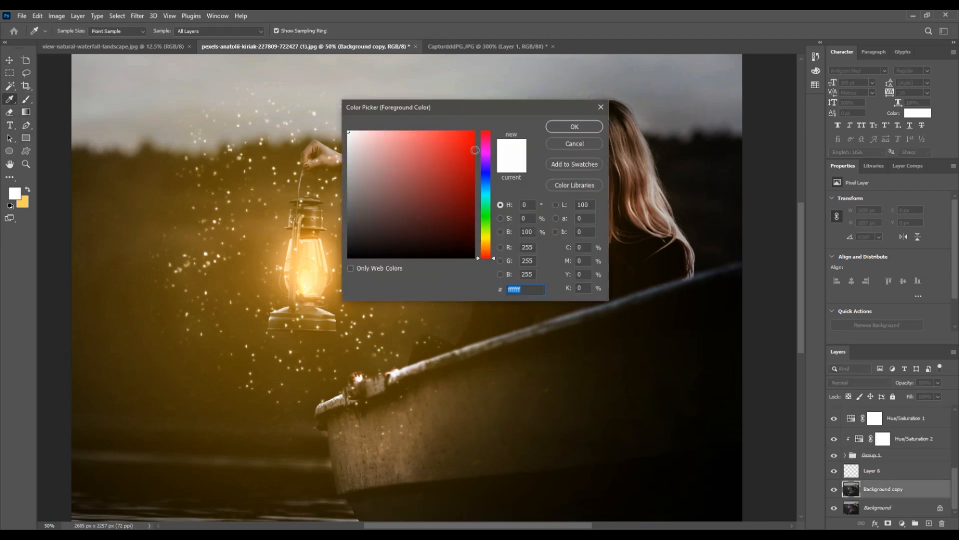
click(487, 237)
click(474, 139)
drag(486, 234, 494, 240)
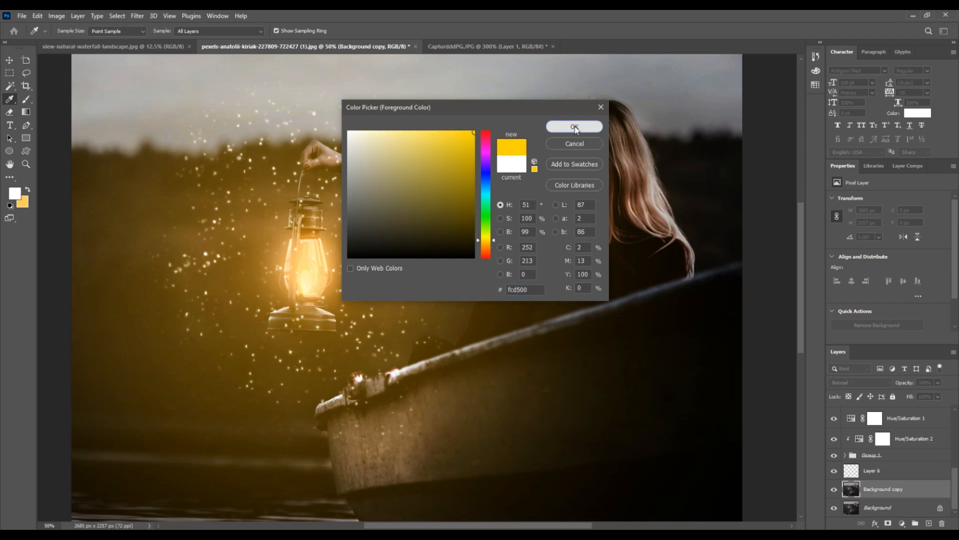
click(575, 128)
Add a new layer above the speck reflection copy and set its blend mode to Soft Light
click(859, 382)
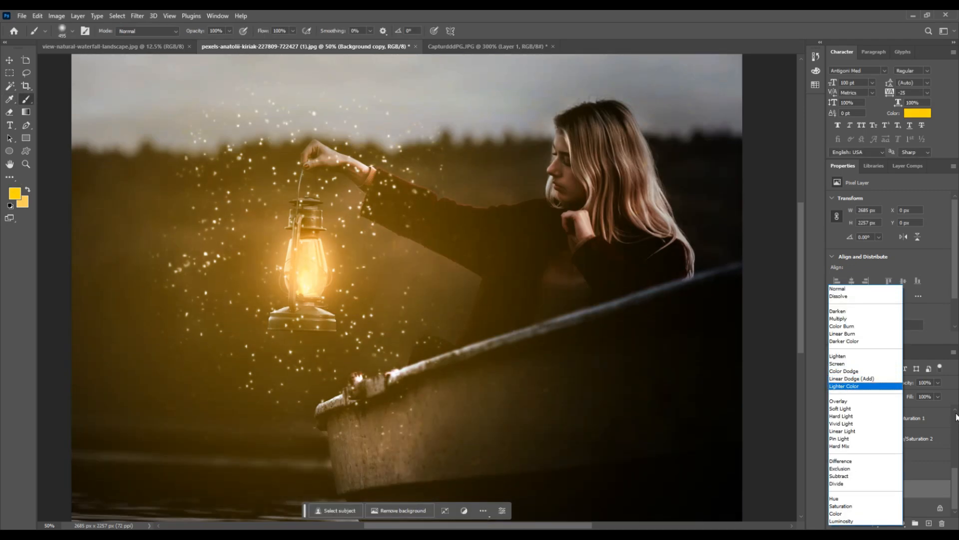
click(919, 302)
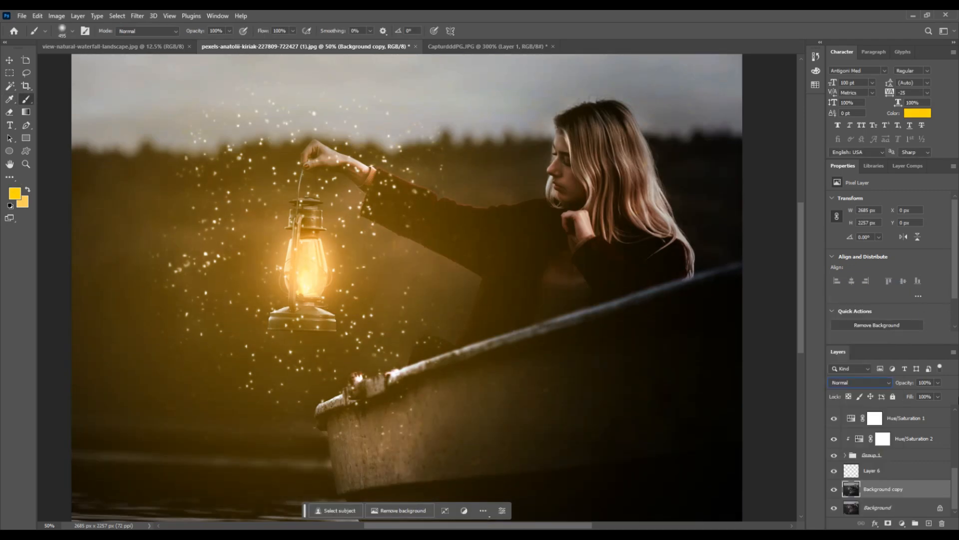
drag(953, 490, 954, 419)
click(921, 414)
click(929, 523)
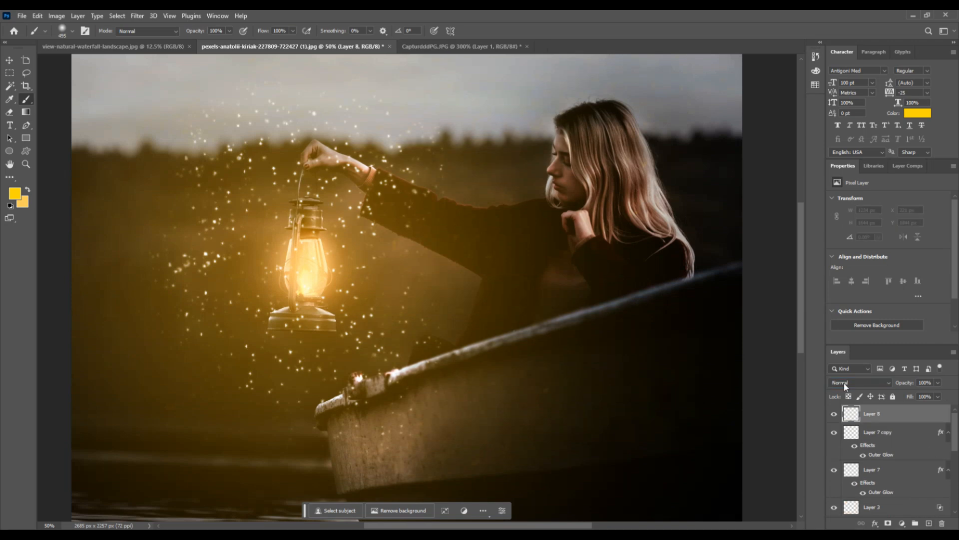
click(845, 383)
click(849, 363)
click(682, 307)
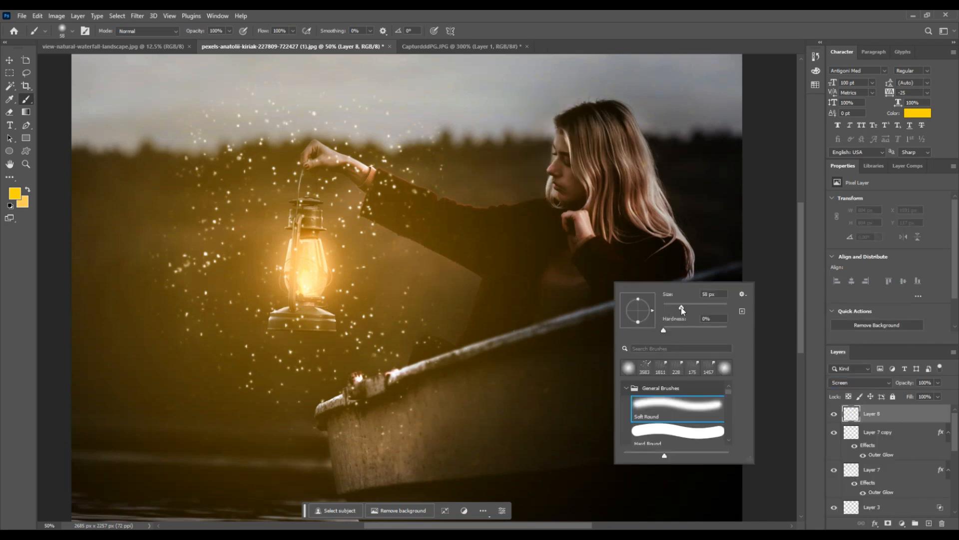
click(867, 385)
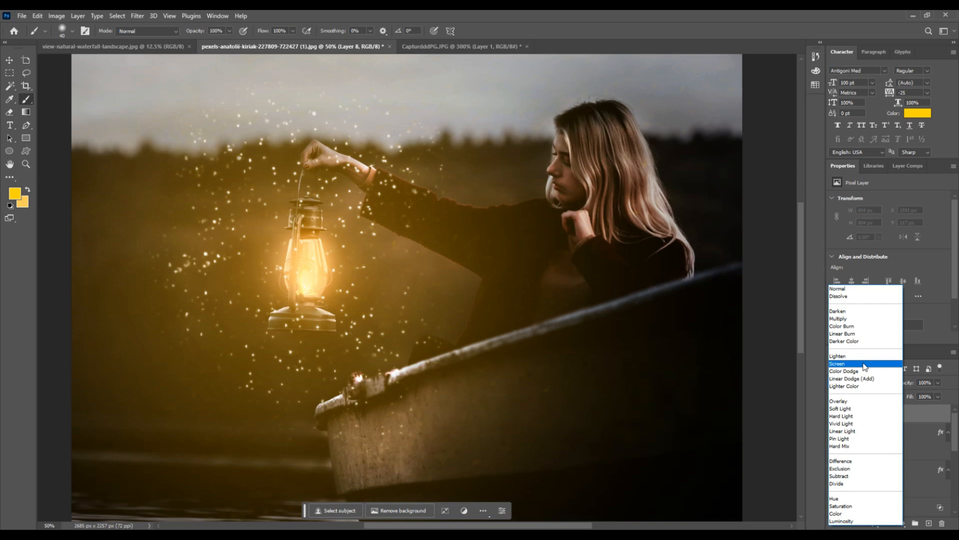
click(851, 409)
Enlarge the soft round brush to 177 px and paint yellow light over the woman's face and both hands
right_click(617, 181)
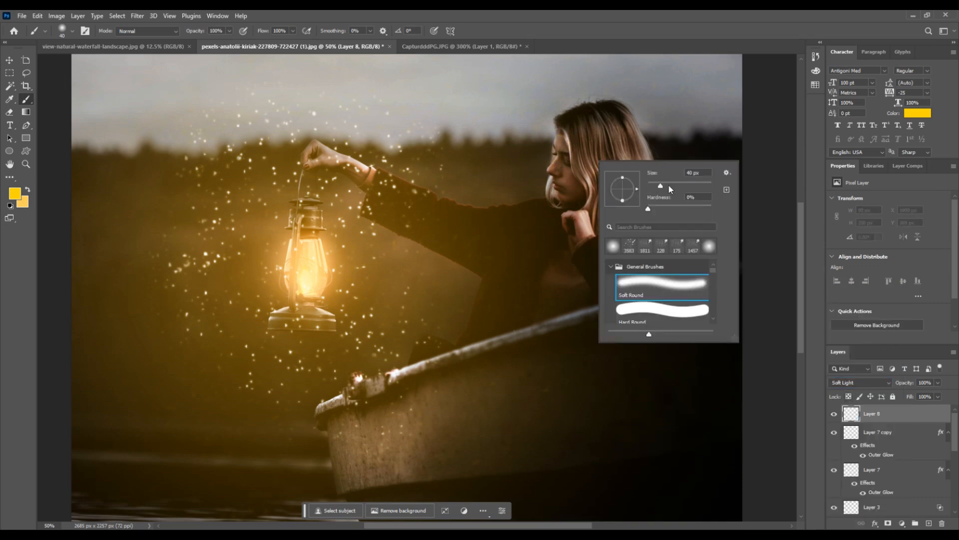
click(673, 184)
click(692, 184)
mouse_move(558, 141)
mouse_down()
mouse_move(564, 209)
mouse_move(549, 165)
mouse_move(574, 258)
mouse_move(558, 181)
mouse_move(564, 220)
mouse_up()
click(330, 160)
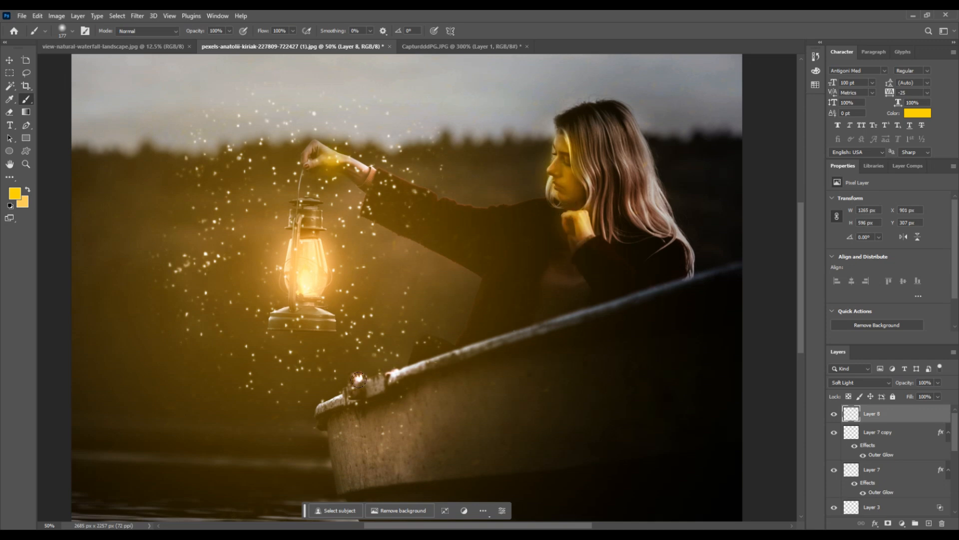
Paint yellow light over the boat's bow, undoing unwanted strokes
mouse_move(350, 396)
mouse_down()
mouse_move(470, 371)
mouse_move(324, 395)
mouse_move(381, 415)
mouse_move(348, 447)
mouse_up()
key(ctrl+z)
right_click(475, 299)
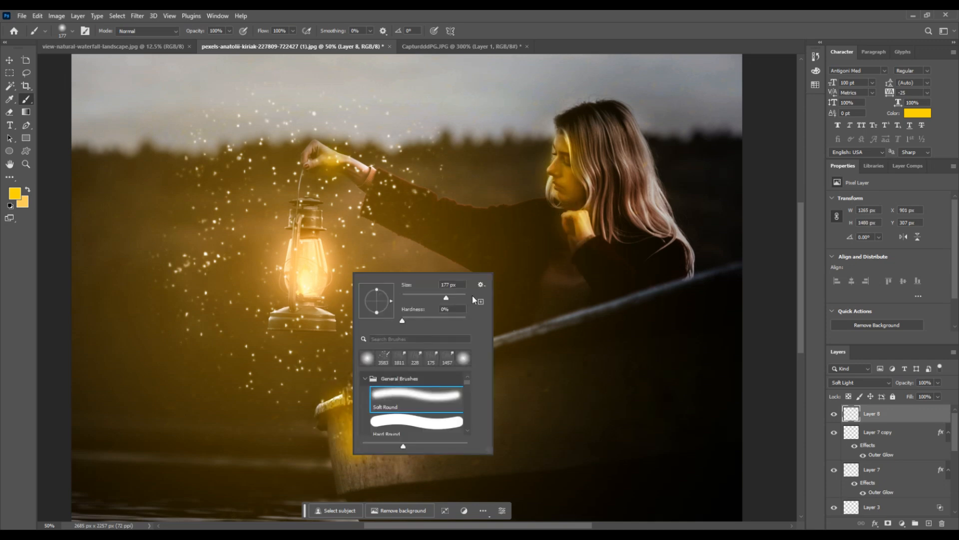
click(275, 270)
key(ctrl+z)
Enlarge the brush to 1457 px and paint a broad yellow glow over the lantern, the bow and the water
right_click(404, 266)
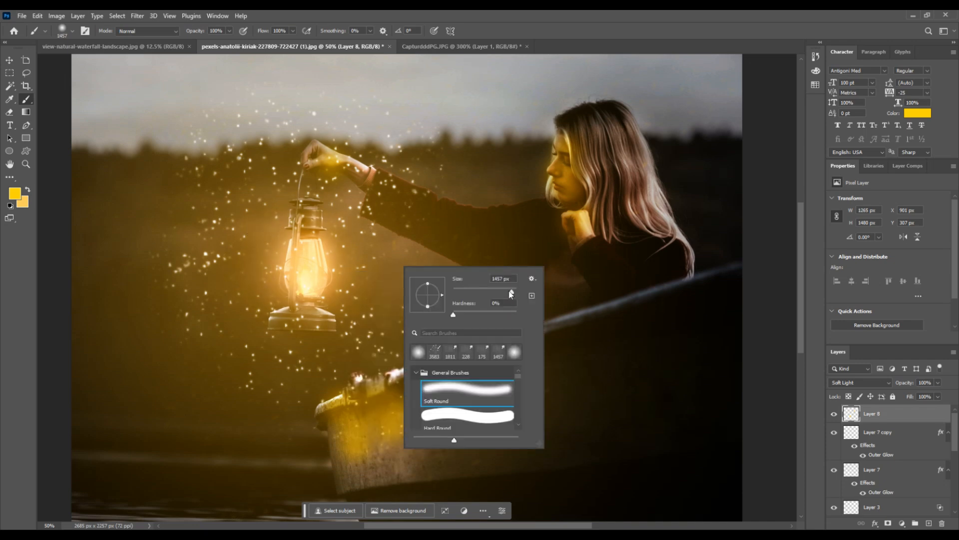
click(306, 274)
scroll(320, 289, down, 3)
click(336, 318)
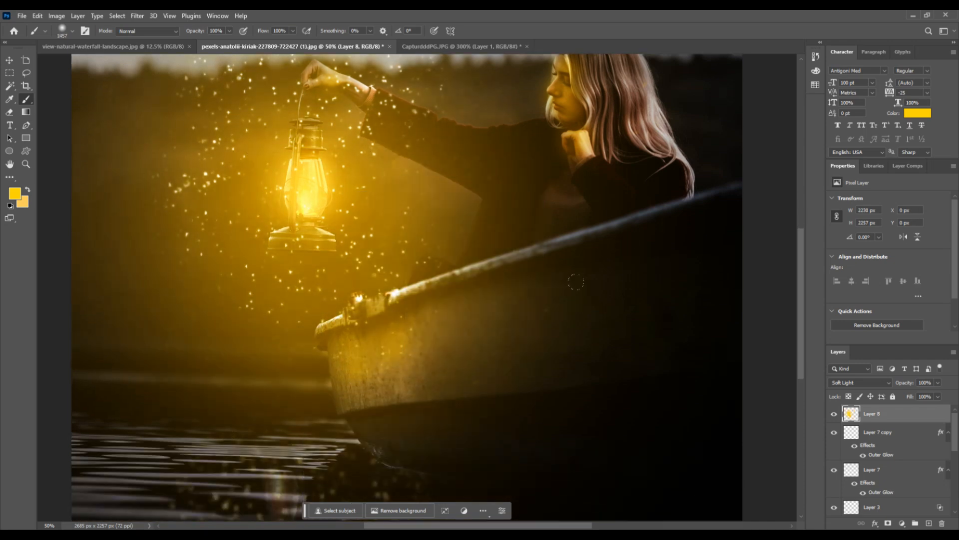
scroll(576, 281, down, 3)
click(250, 247)
scroll(250, 247, up, 3)
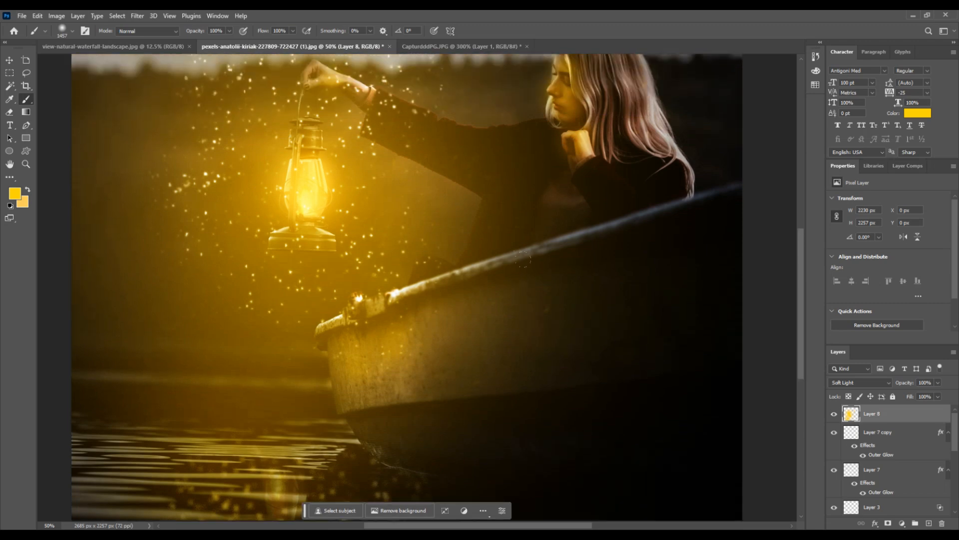
scroll(524, 259, up, 2)
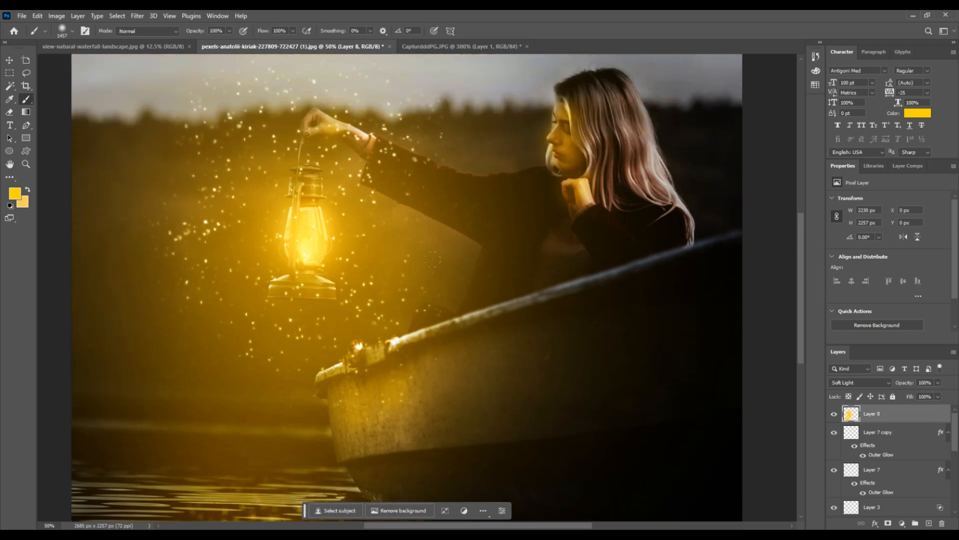
scroll(433, 259, up, 2)
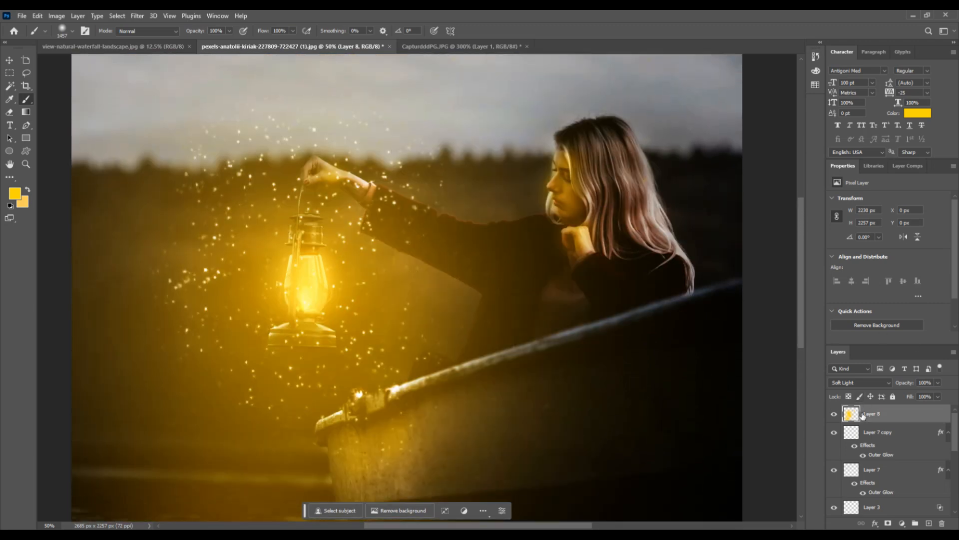
Set the yellow glow layer's Blend If sliders for the underlying layer to 0/133 for shadows and 167/255 for highlights
right_click(862, 415)
click(875, 22)
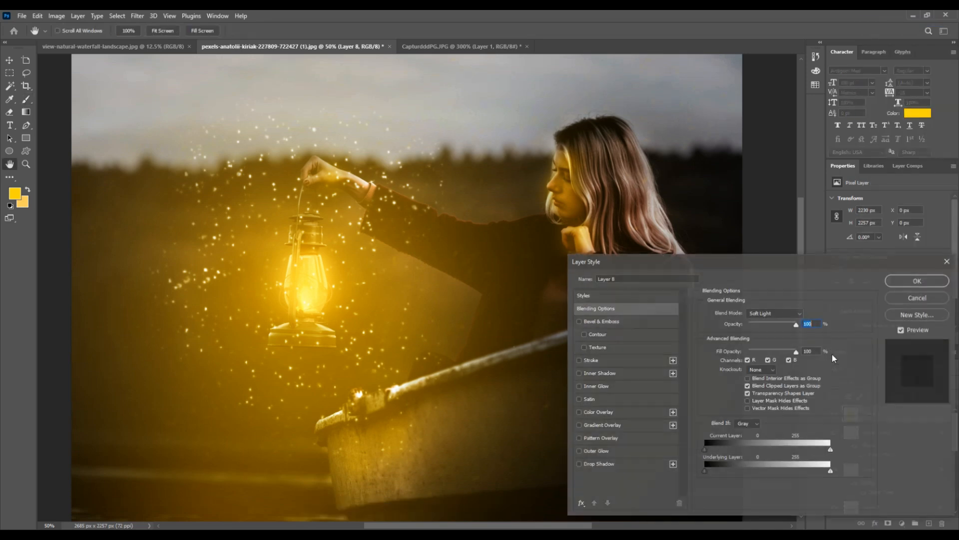
drag(830, 471, 799, 472)
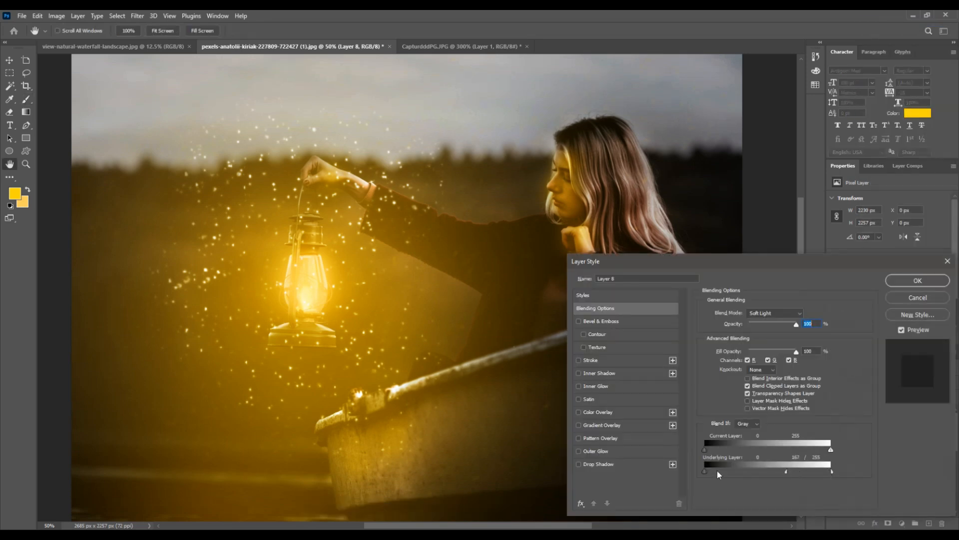
drag(706, 472, 761, 471)
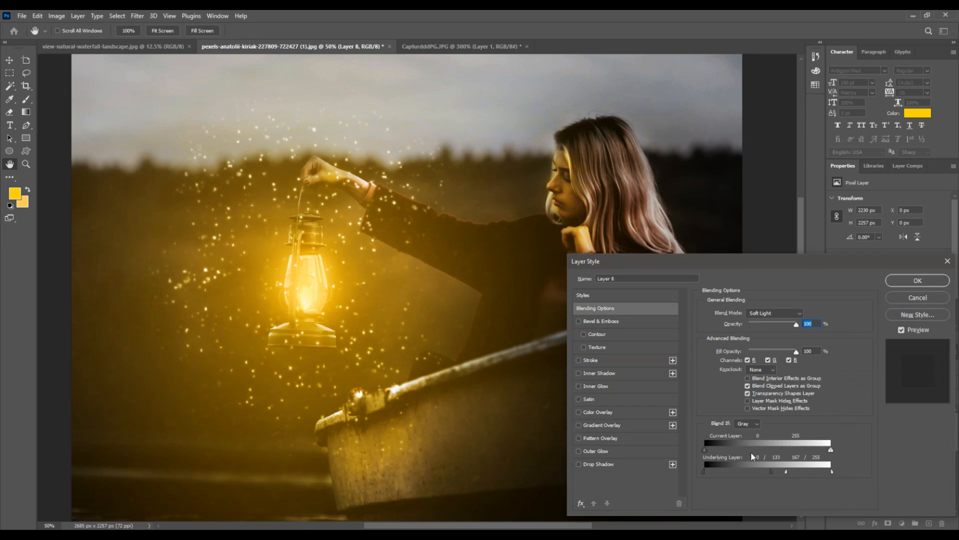
click(892, 282)
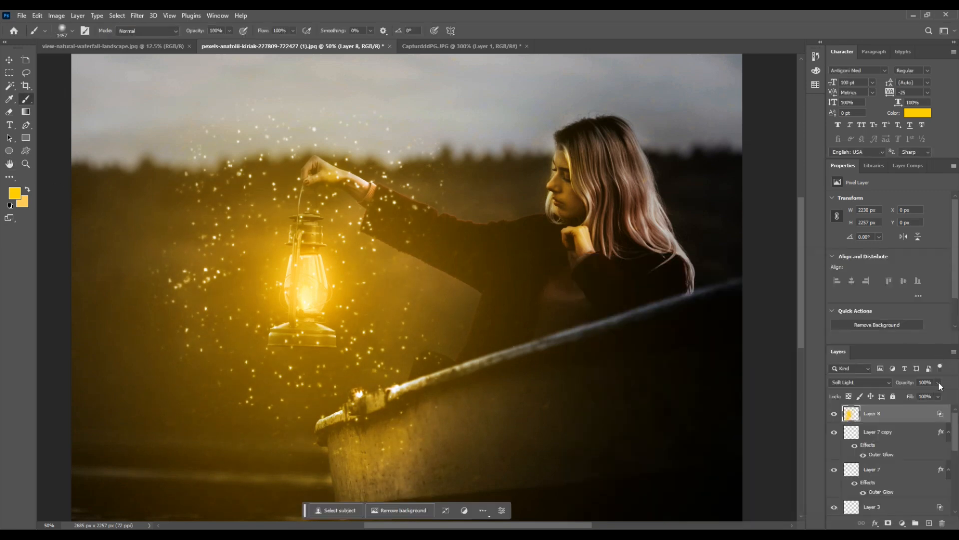
Lower the yellow glow layer's opacity to 71% and review the whole image and the lantern area
click(25, 164)
alt+click(444, 300)
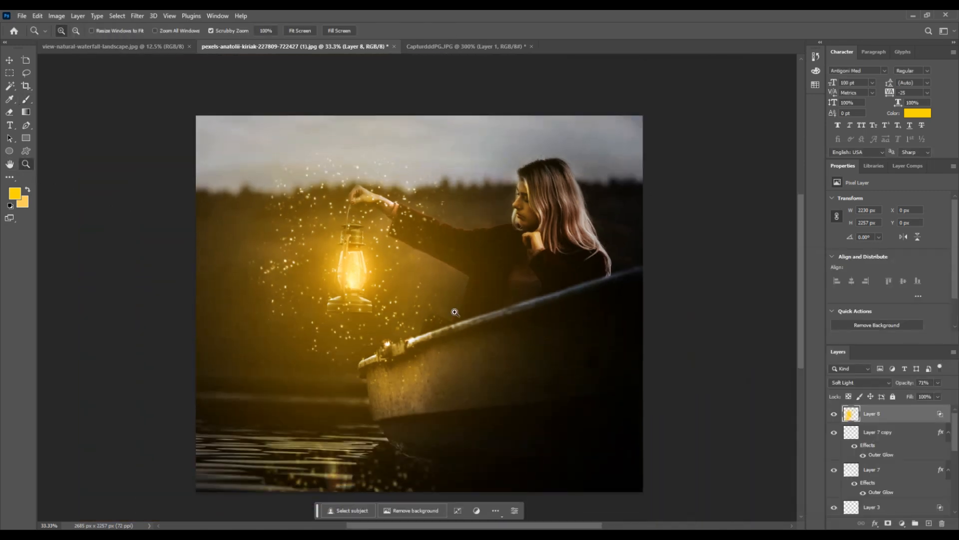
scroll(454, 311, down, 1)
click(444, 319)
scroll(428, 360, up, 2)
alt+click(380, 320)
drag(265, 342, 316, 317)
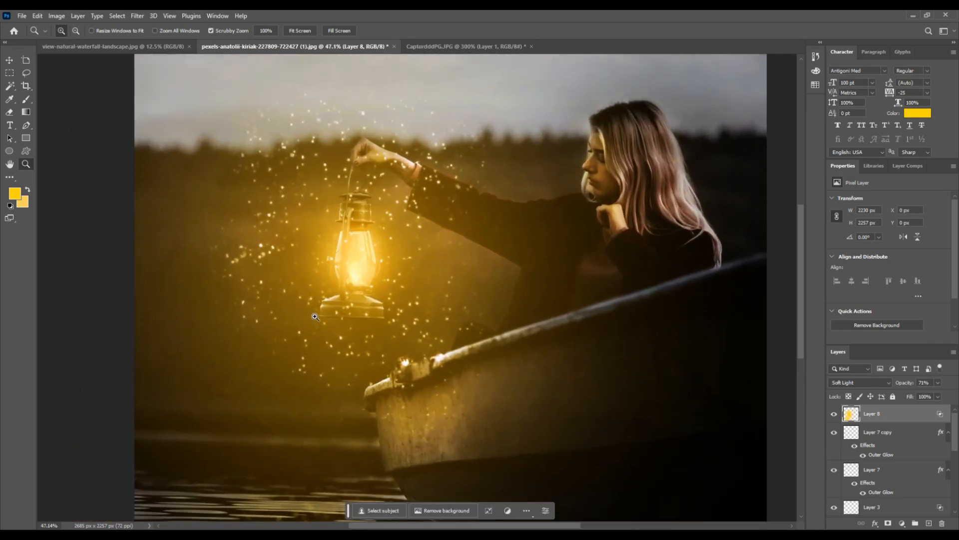